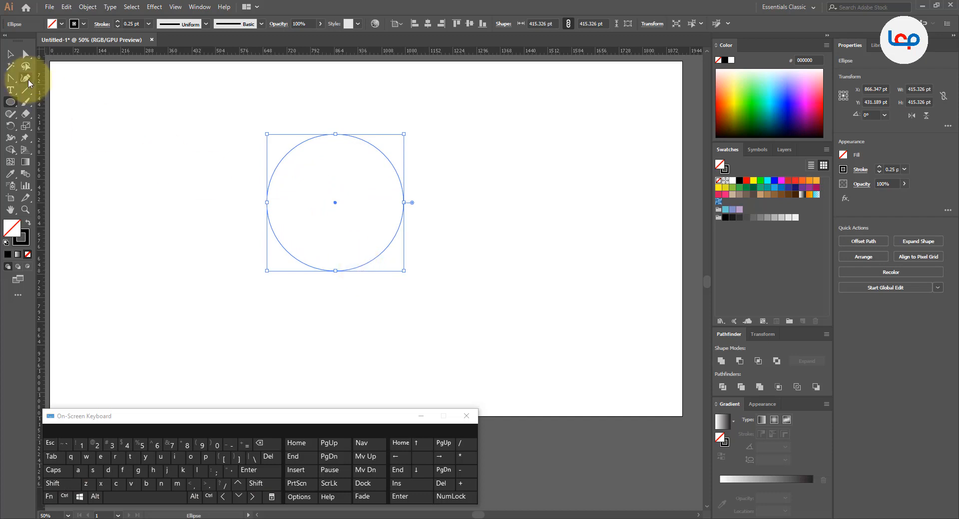
Set the circle's stroke weight to 48 pt and deselect it
{"action": "left_click", "coordinate": [10, 54]}
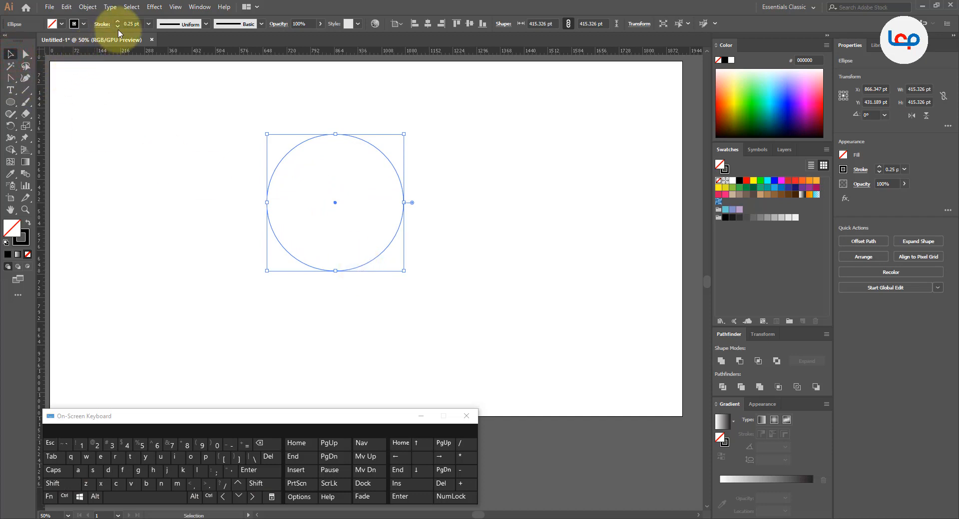
{"action": "left_click_drag", "start_coordinate": [119, 23], "coordinate": [118, 23]}
{"action": "left_click", "coordinate": [397, 305]}
{"action": "key", "text": "ctrl+alt+0"}
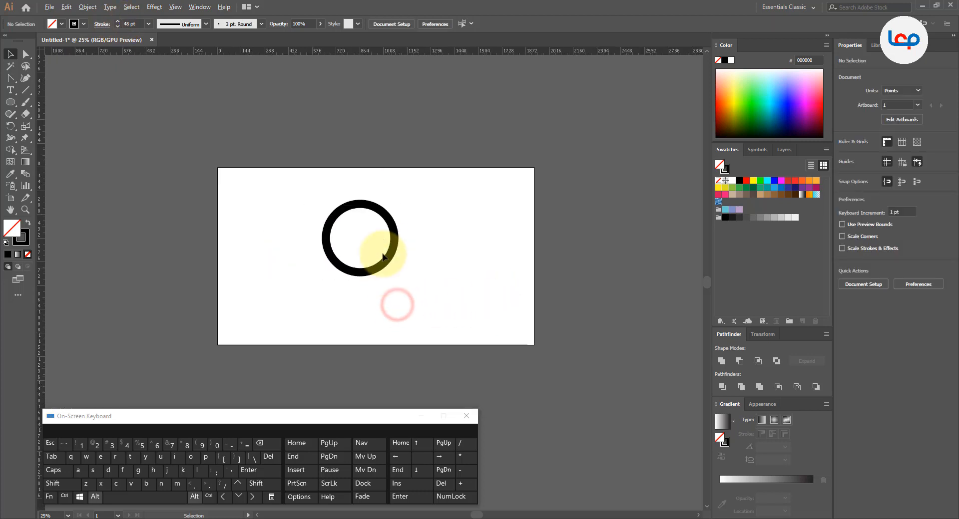
Centre the circle horizontally and vertically on the artboard
{"action": "left_click_drag", "start_coordinate": [407, 234], "coordinate": [411, 245]}
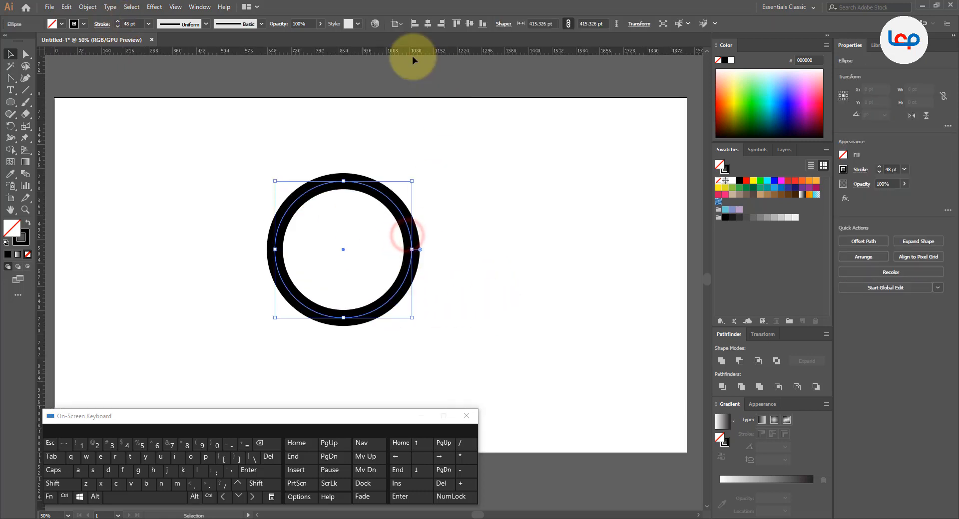
{"action": "left_click", "coordinate": [424, 25]}
{"action": "left_click", "coordinate": [469, 23]}
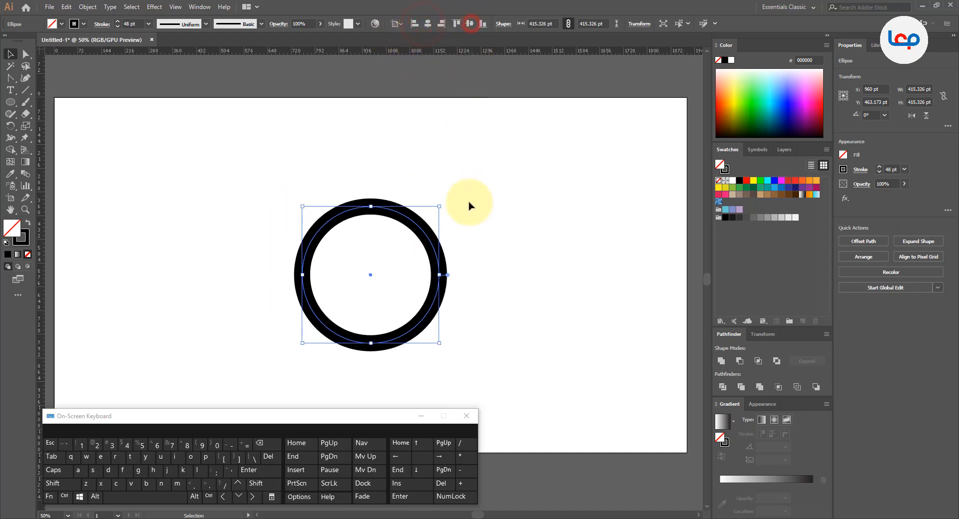
Enlarge the circle from its centre to about 446 pt in diameter and set its stroke weight to 51 pt
{"action": "left_click_drag", "start_coordinate": [440, 207], "coordinate": [444, 201]}
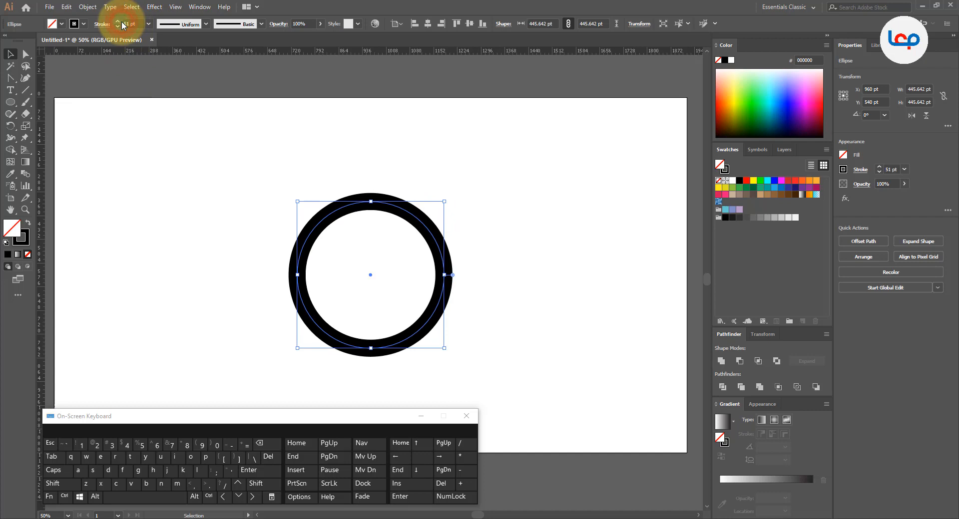
{"action": "left_click", "coordinate": [229, 149]}
{"action": "scroll", "coordinate": [295, 260], "scroll_direction": "down", "scroll_amount": 2}
{"action": "scroll", "coordinate": [318, 284], "scroll_direction": "up", "scroll_amount": 1}
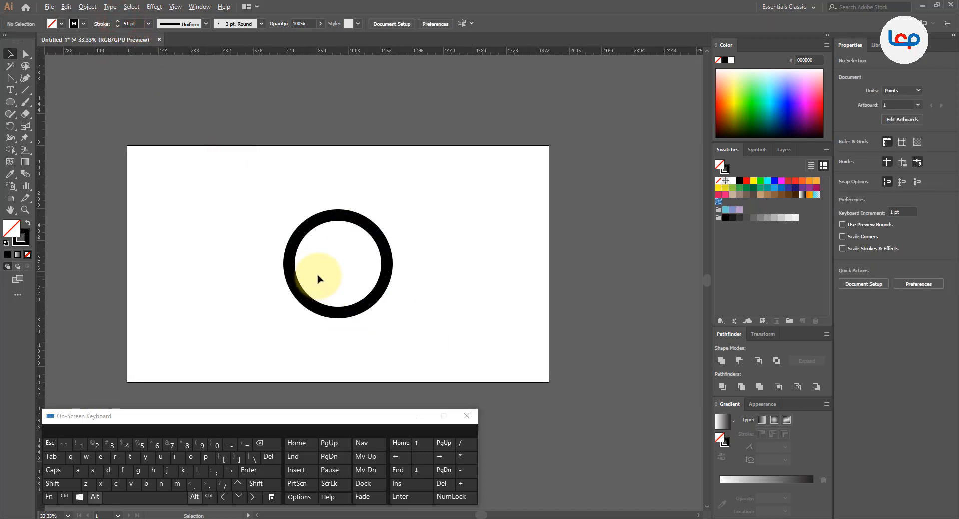
Scale the circle down proportionally from its centre to about 389 pt in diameter
{"action": "left_click", "coordinate": [388, 261]}
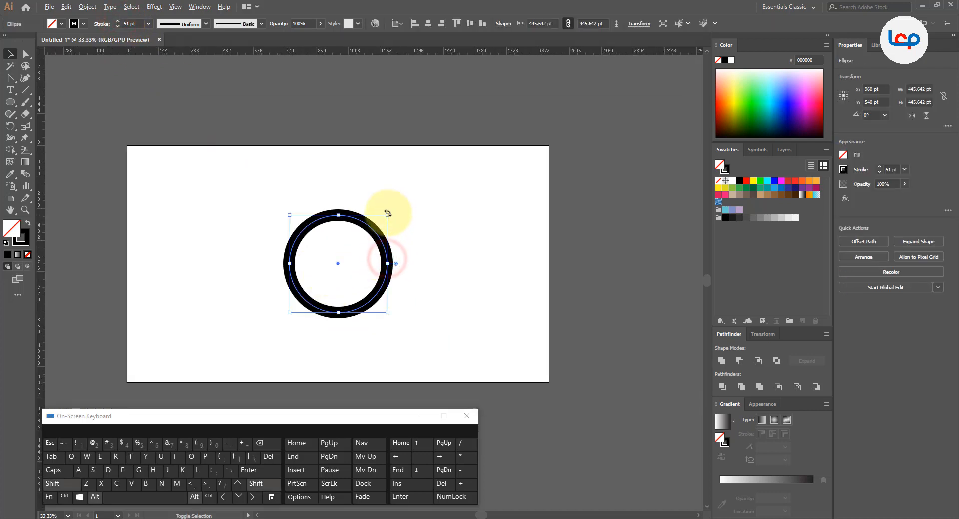
{"action": "left_click_drag", "start_coordinate": [387, 214], "coordinate": [382, 220]}
{"action": "scroll", "coordinate": [347, 250], "scroll_direction": "up", "scroll_amount": 2}
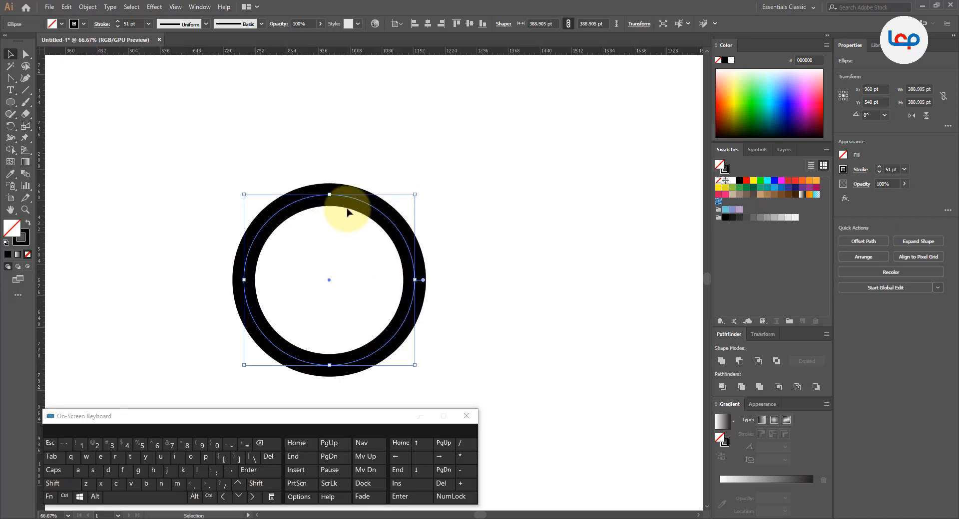
Add a vertical ruler guide and align it to the left edge of the circle's path, using the circle as key object
{"action": "left_click", "coordinate": [208, 171]}
{"action": "left_click", "coordinate": [25, 90]}
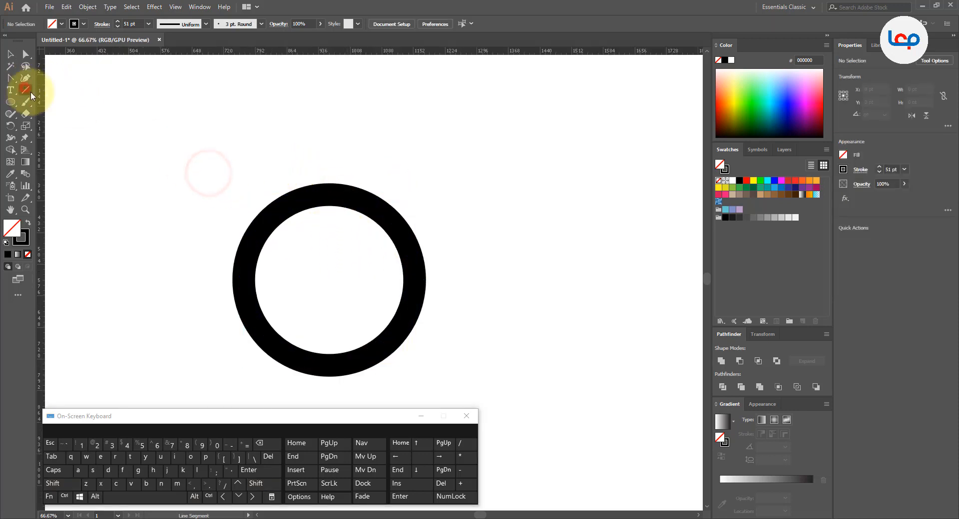
{"action": "left_click", "coordinate": [10, 54]}
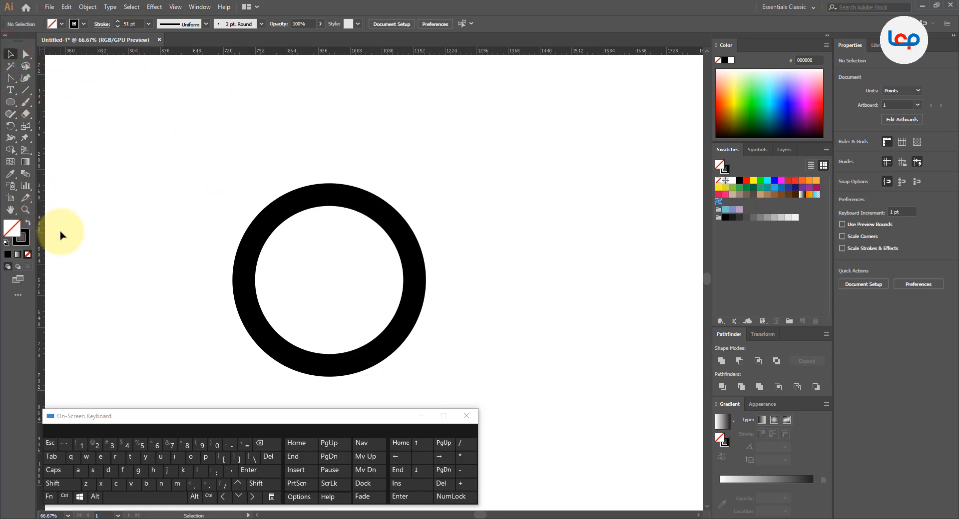
{"action": "left_click_drag", "start_coordinate": [40, 241], "coordinate": [220, 241]}
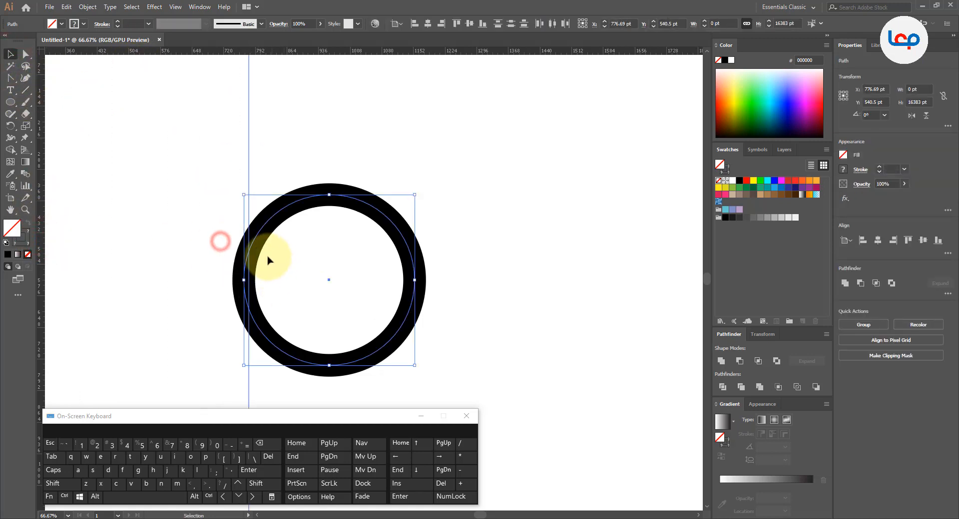
{"action": "left_click", "coordinate": [260, 239]}
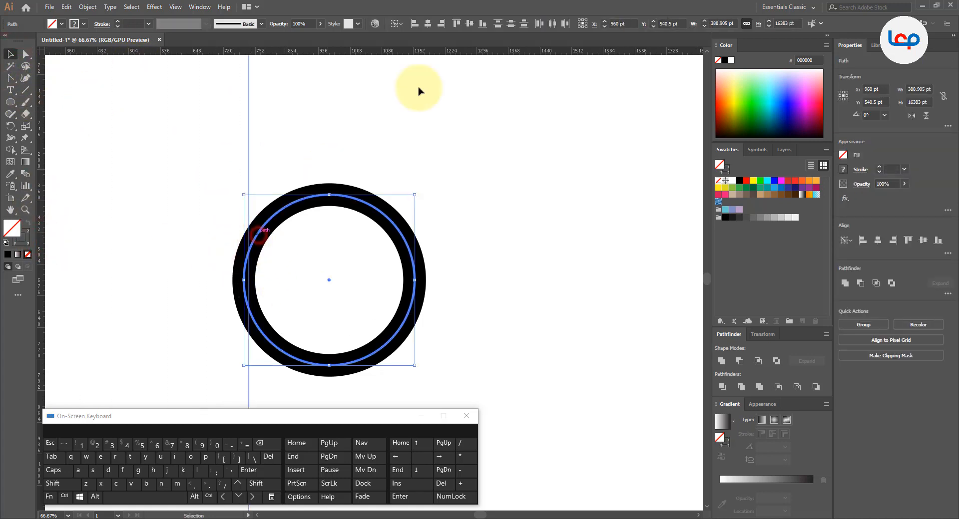
{"action": "left_click", "coordinate": [415, 24]}
{"action": "left_click", "coordinate": [380, 145]}
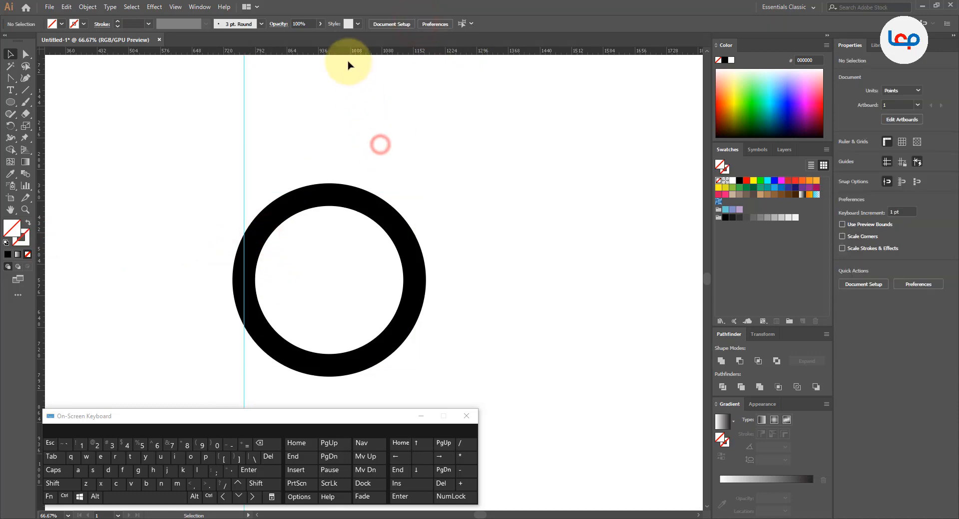
Add a horizontal ruler guide and align it to the top edge of the circle's path, using the circle as key object
{"action": "left_click_drag", "start_coordinate": [344, 54], "coordinate": [356, 144]}
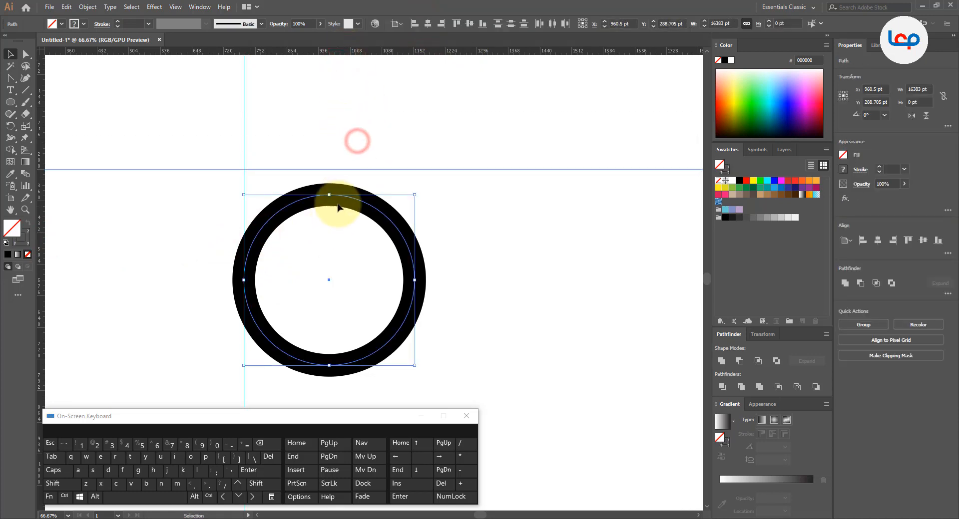
{"action": "left_click", "coordinate": [338, 198]}
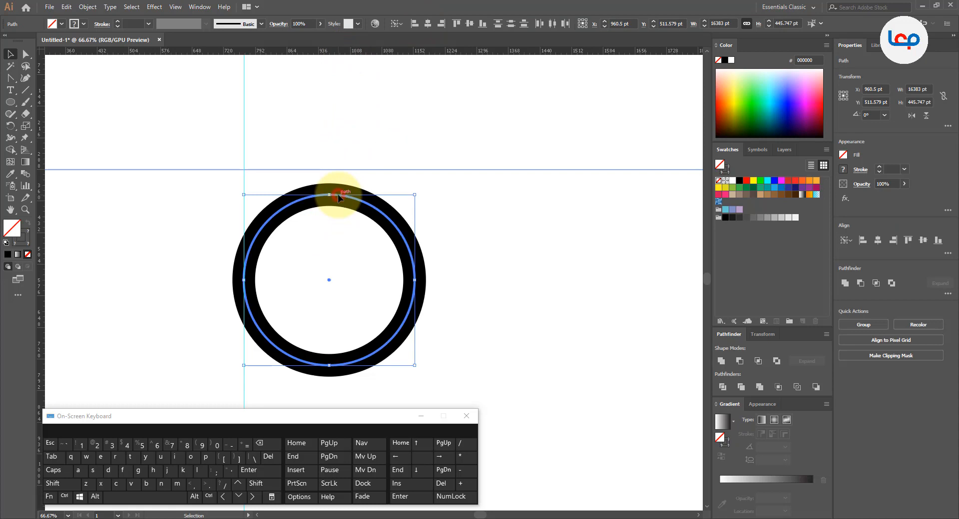
{"action": "left_click", "coordinate": [459, 24]}
{"action": "left_click", "coordinate": [396, 135]}
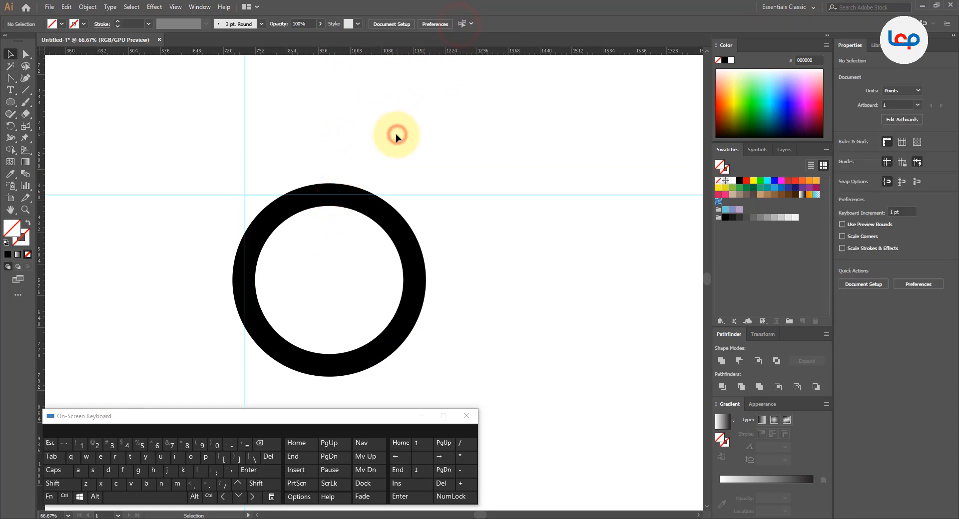
Add an anchor point on the upper-left arc of the circle's path and convert it to a corner point
{"action": "left_click", "coordinate": [264, 221]}
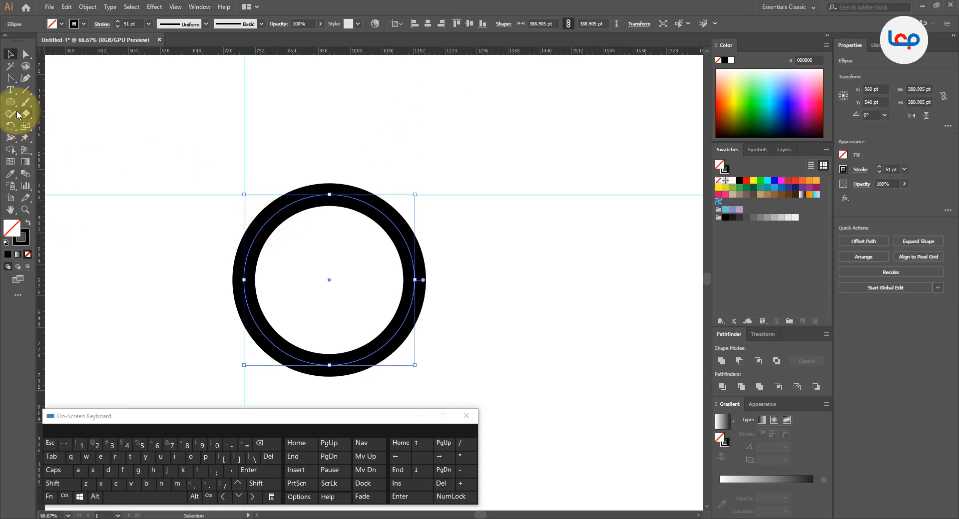
{"action": "left_click_drag", "start_coordinate": [10, 79], "coordinate": [38, 90]}
{"action": "scroll", "coordinate": [226, 203], "scroll_direction": "up", "scroll_amount": 1}
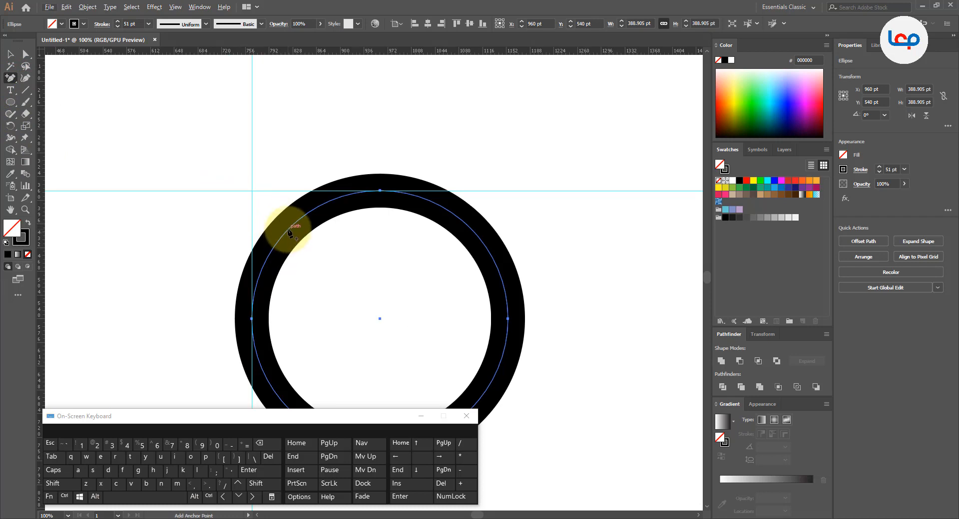
{"action": "left_click", "coordinate": [289, 231]}
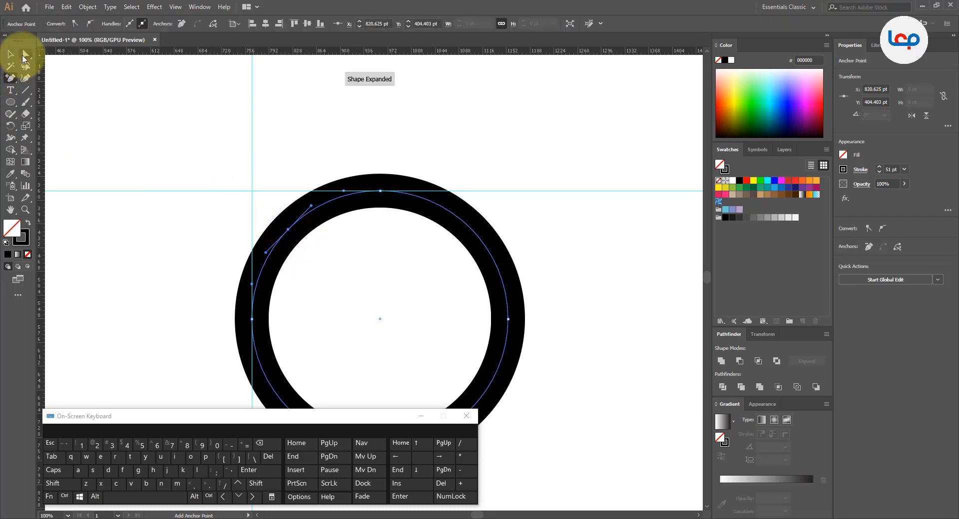
{"action": "left_click_drag", "start_coordinate": [10, 78], "coordinate": [43, 117]}
{"action": "left_click", "coordinate": [288, 230]}
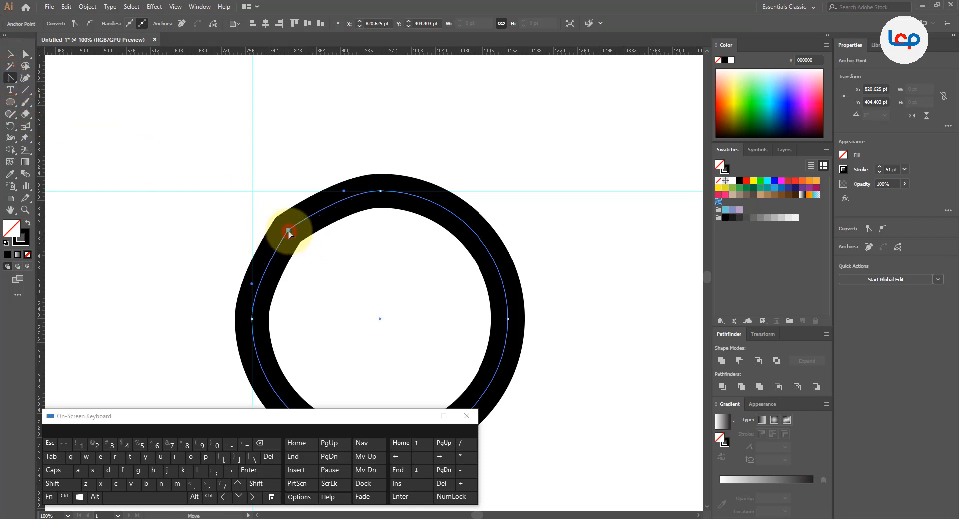
Move the upper-left corner anchor to the intersection of the two guides to form a teardrop, then deselect the shape
{"action": "left_click", "coordinate": [25, 54]}
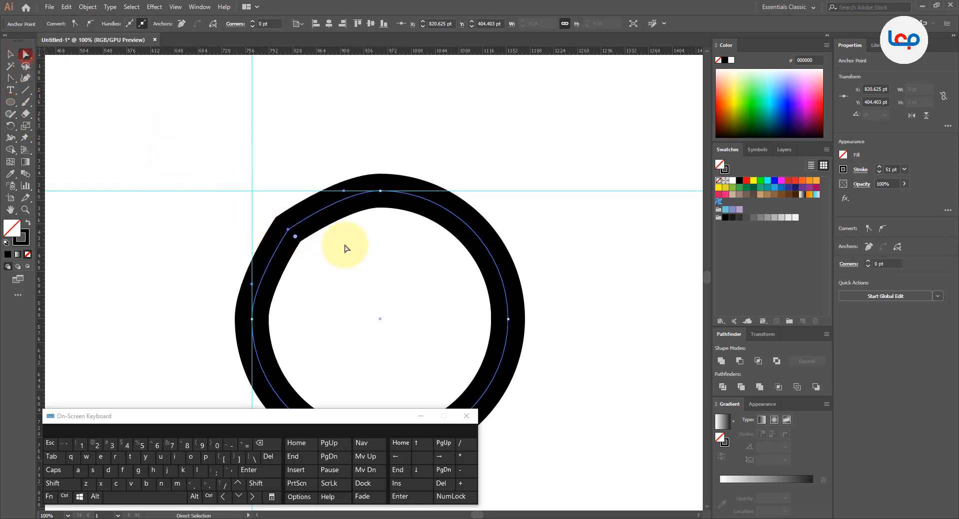
{"action": "left_click_drag", "start_coordinate": [291, 233], "coordinate": [252, 192]}
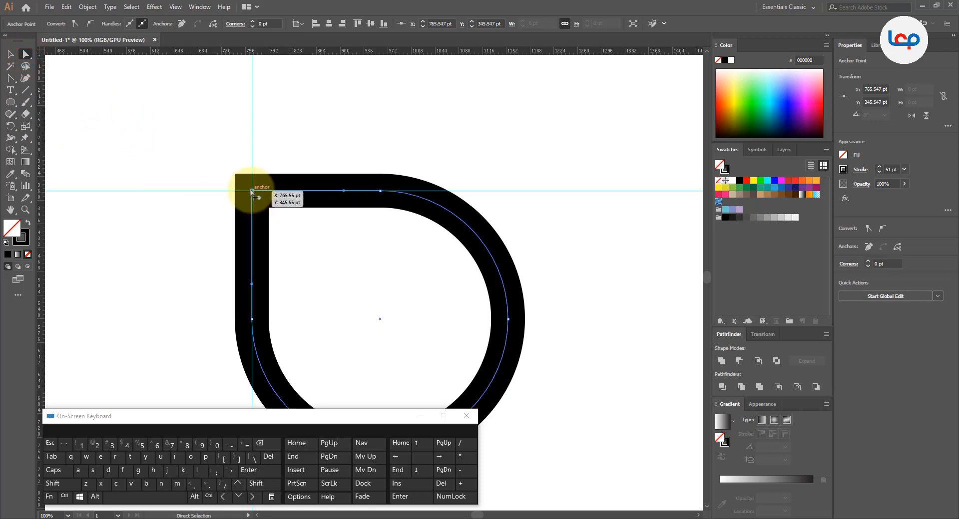
{"action": "scroll", "coordinate": [259, 176], "scroll_direction": "down", "scroll_amount": 2, "text": "alt"}
{"action": "scroll", "coordinate": [259, 195], "scroll_direction": "down", "scroll_amount": 1, "text": "alt"}
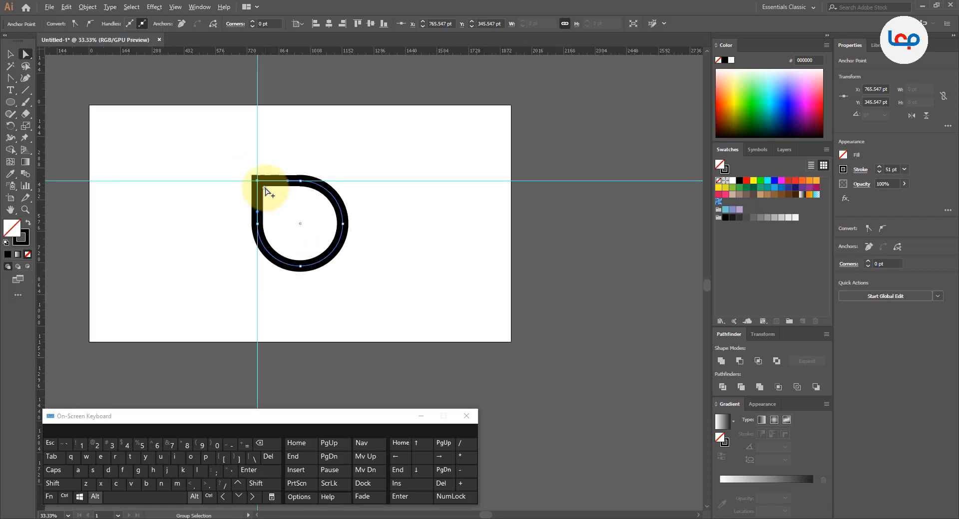
{"action": "scroll", "coordinate": [264, 198], "scroll_direction": "up", "scroll_amount": 2, "text": "alt"}
{"action": "left_click", "coordinate": [9, 56]}
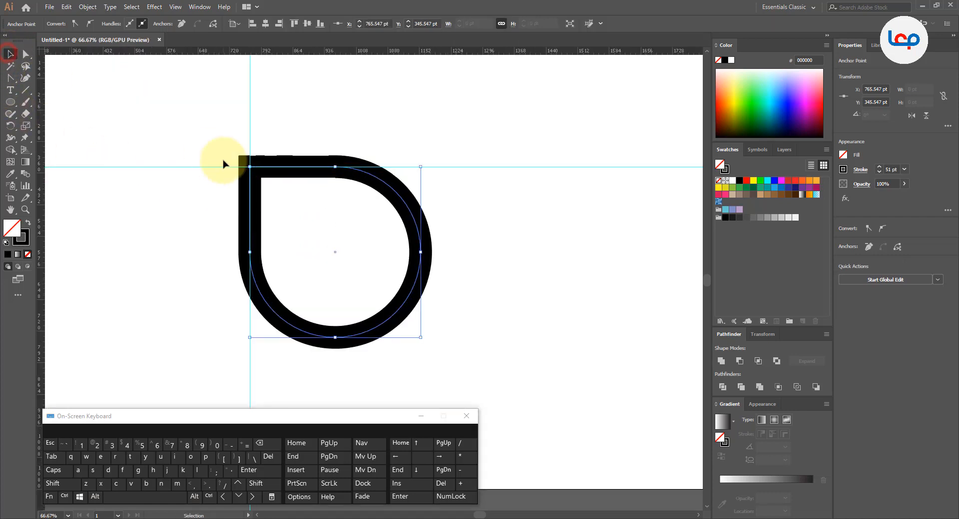
{"action": "left_click", "coordinate": [223, 160]}
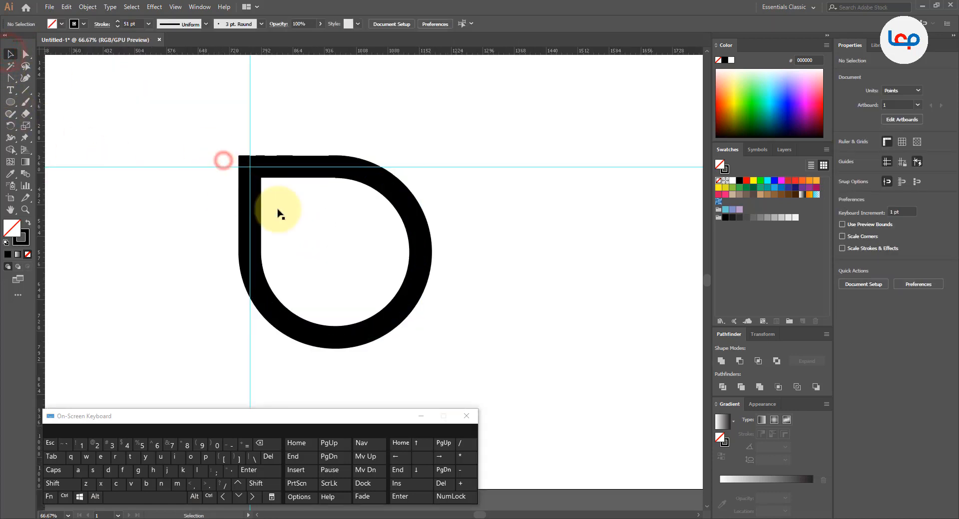
Copy the teardrop path and paste the copy in front of the original
{"action": "left_click", "coordinate": [420, 261]}
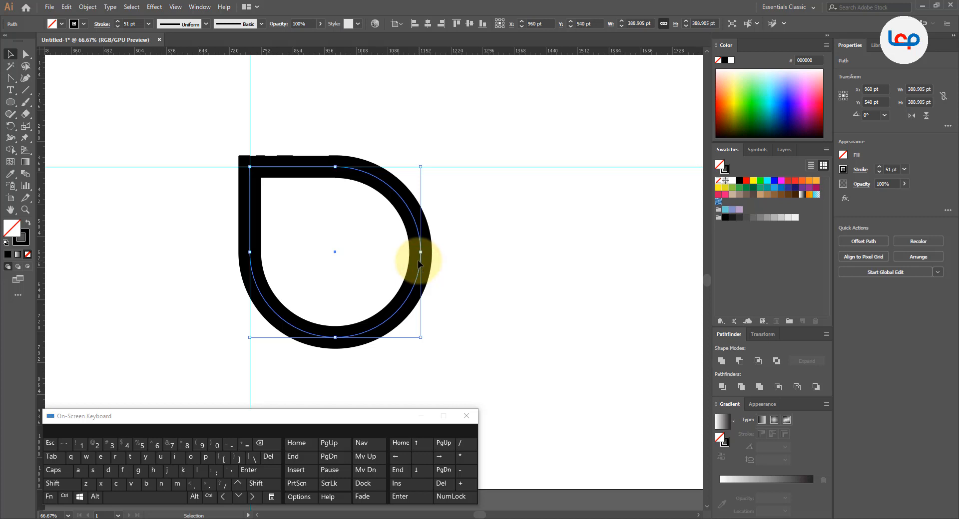
{"action": "left_click", "coordinate": [67, 7]}
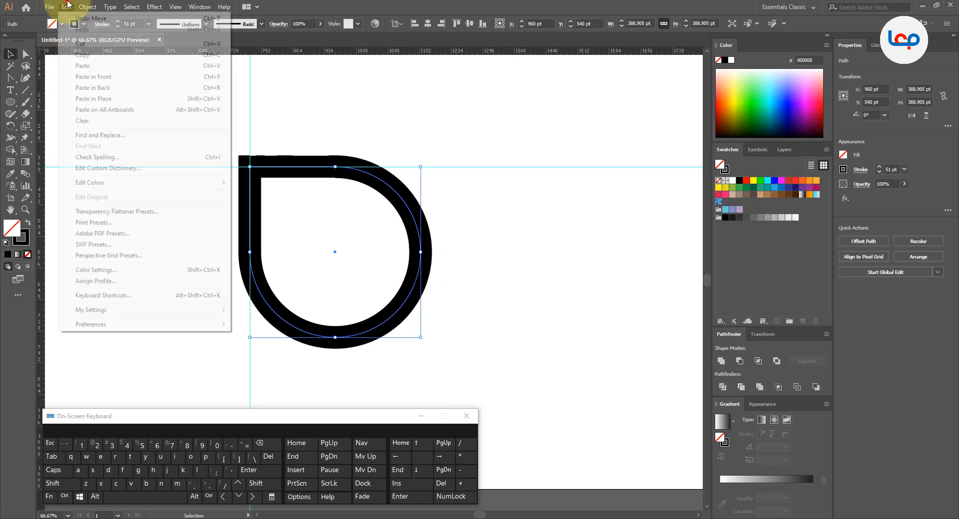
{"action": "left_click", "coordinate": [83, 56]}
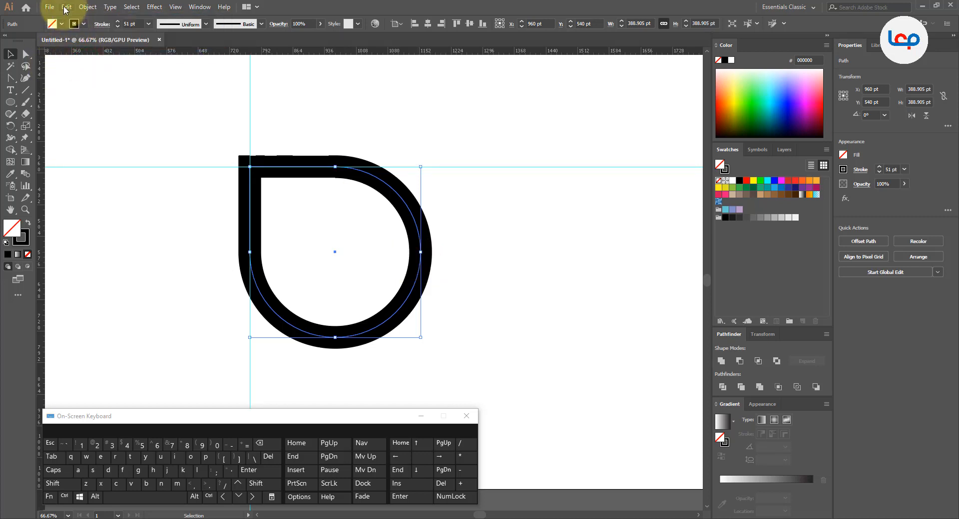
{"action": "left_click", "coordinate": [65, 7]}
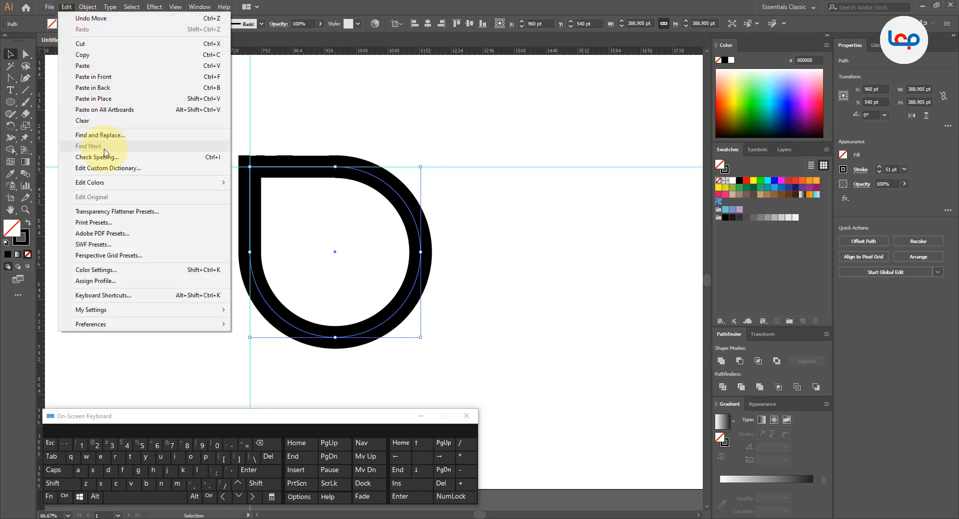
{"action": "left_click", "coordinate": [102, 77]}
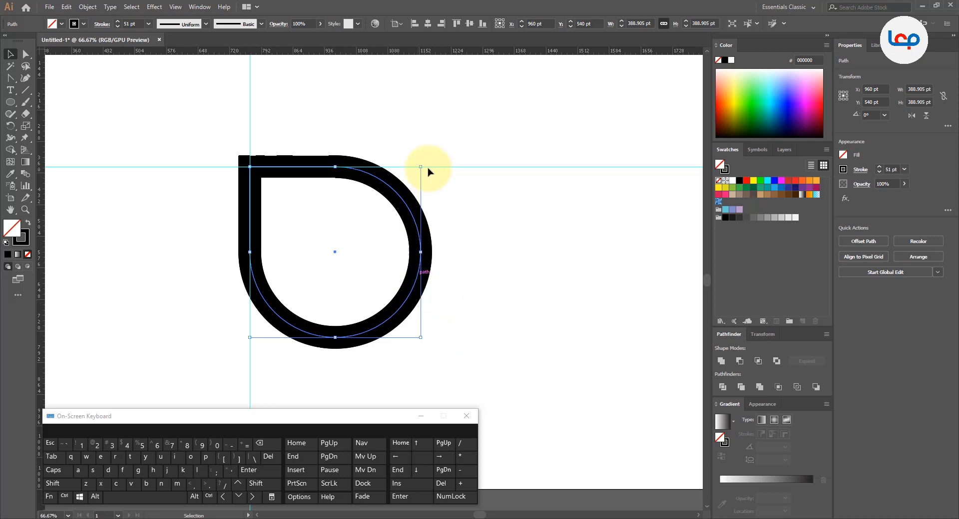
Scale the teardrop copy down proportionally from its centre to about 196 pt wide and high, leaving an even gap inside the outer shape
{"action": "left_click_drag", "start_coordinate": [420, 168], "coordinate": [381, 204]}
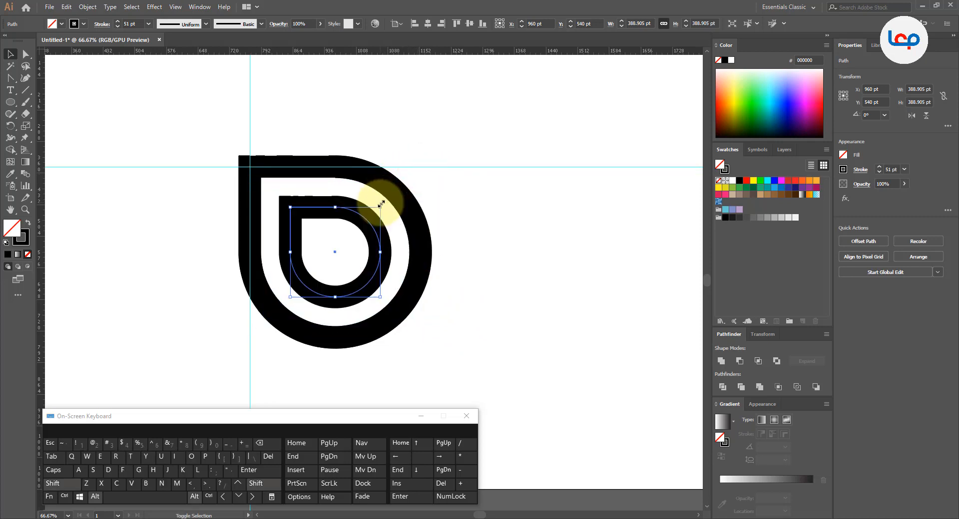
{"action": "left_click", "coordinate": [458, 203]}
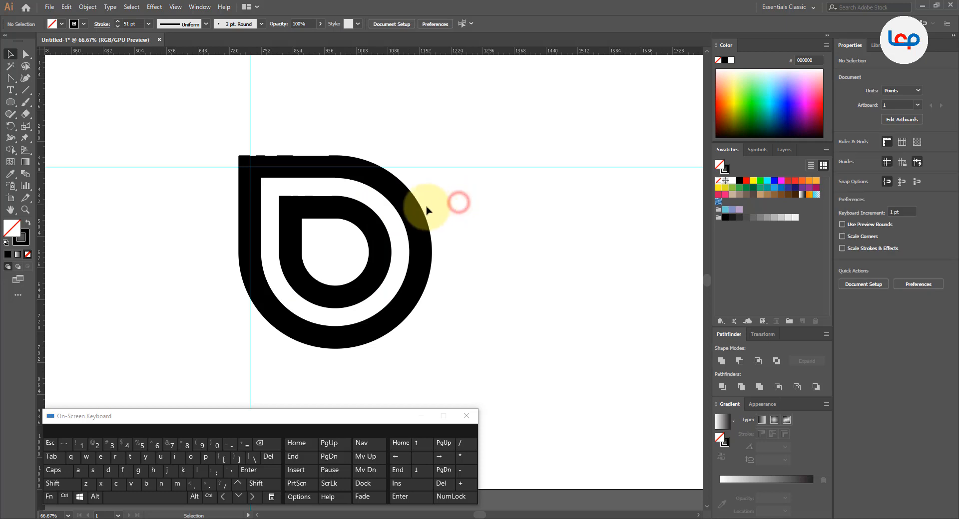
{"action": "left_click", "coordinate": [370, 227]}
{"action": "scroll", "coordinate": [363, 217], "scroll_direction": "up", "scroll_amount": 1}
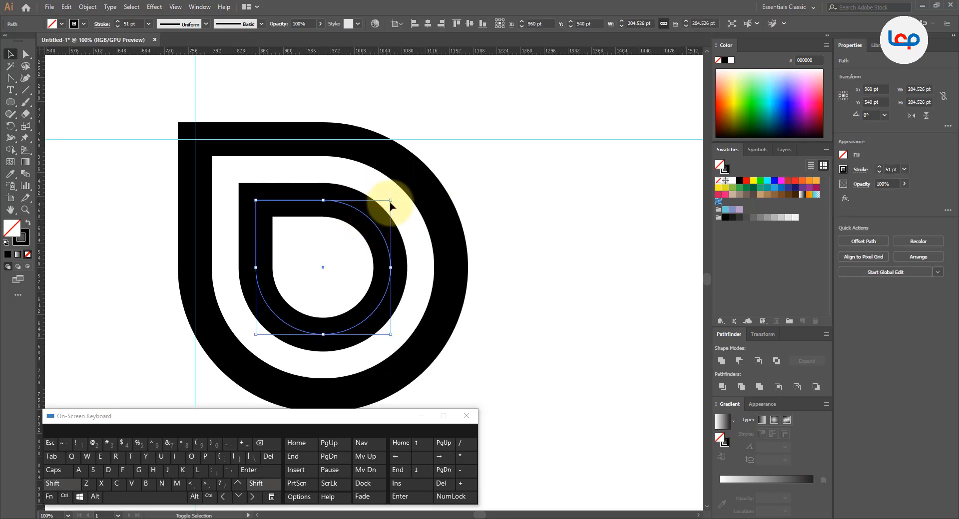
{"action": "left_click_drag", "start_coordinate": [391, 201], "coordinate": [387, 202]}
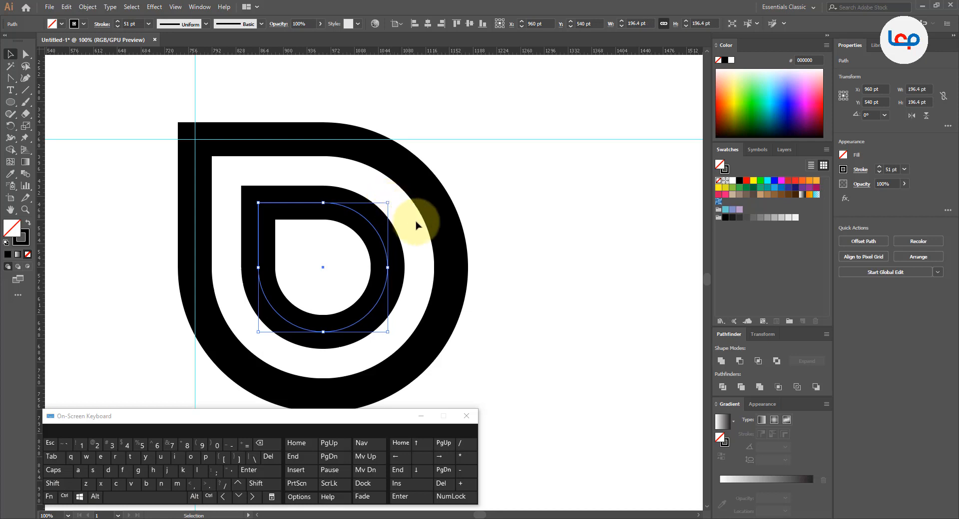
{"action": "left_click", "coordinate": [413, 238]}
{"action": "scroll", "coordinate": [383, 233], "scroll_direction": "down", "scroll_amount": 2}
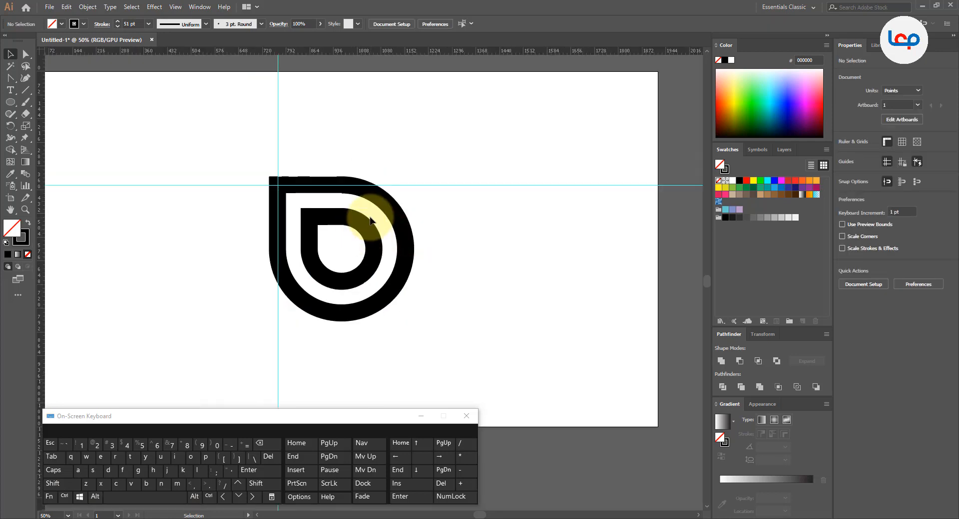
Expand the fill and stroke of both teardrops into filled shapes, then deselect them
{"action": "scroll", "coordinate": [370, 218], "scroll_direction": "up", "scroll_amount": 1}
{"action": "scroll", "coordinate": [372, 214], "scroll_direction": "down", "scroll_amount": 2}
{"action": "scroll", "coordinate": [372, 211], "scroll_direction": "up", "scroll_amount": 1}
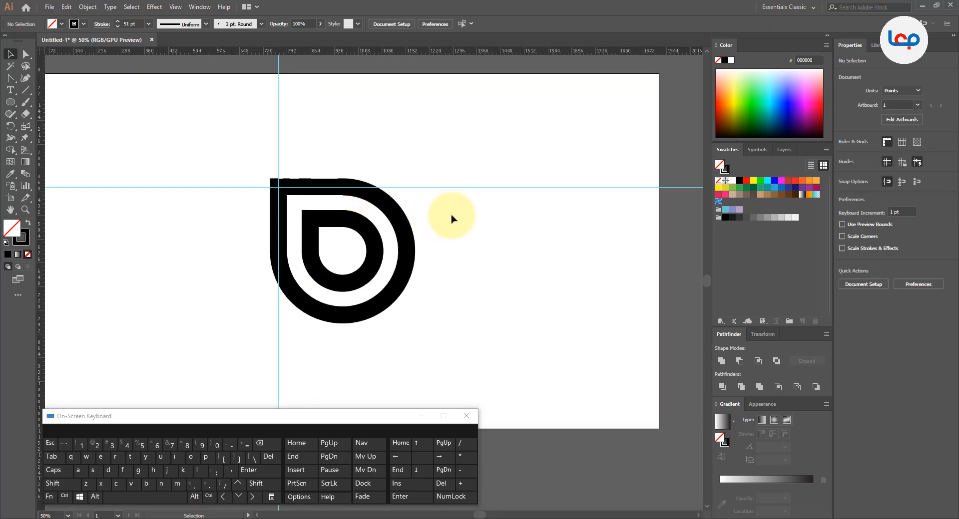
{"action": "left_click_drag", "start_coordinate": [452, 216], "coordinate": [356, 289]}
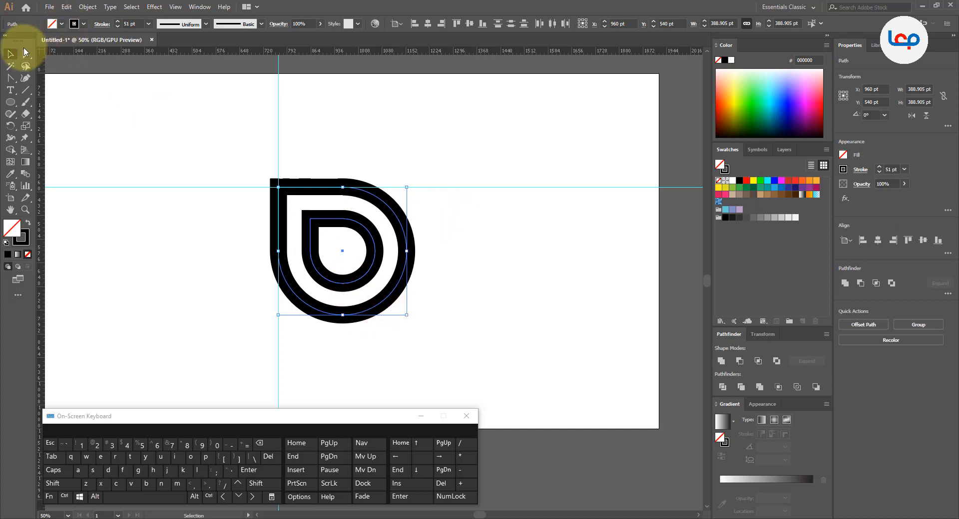
{"action": "left_click", "coordinate": [424, 210]}
{"action": "left_click_drag", "start_coordinate": [456, 214], "coordinate": [333, 258]}
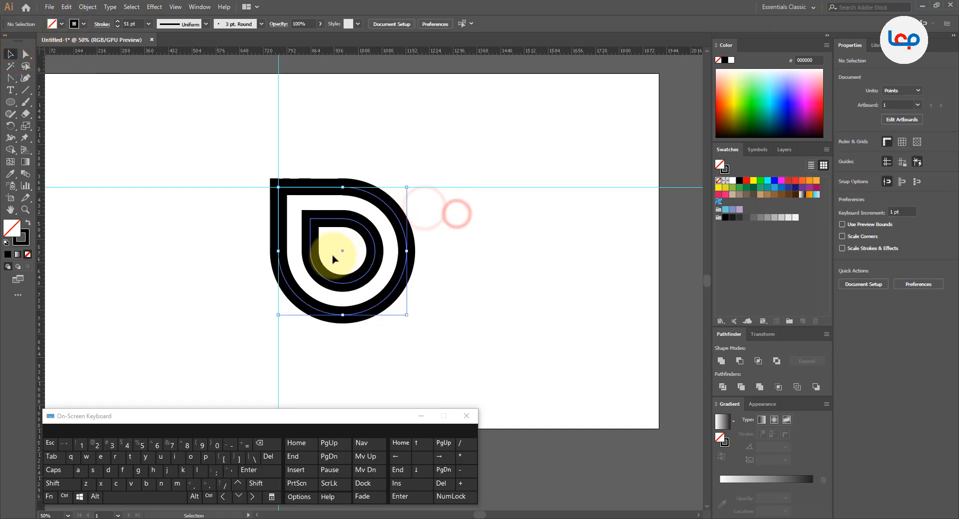
{"action": "right_click", "coordinate": [397, 220]}
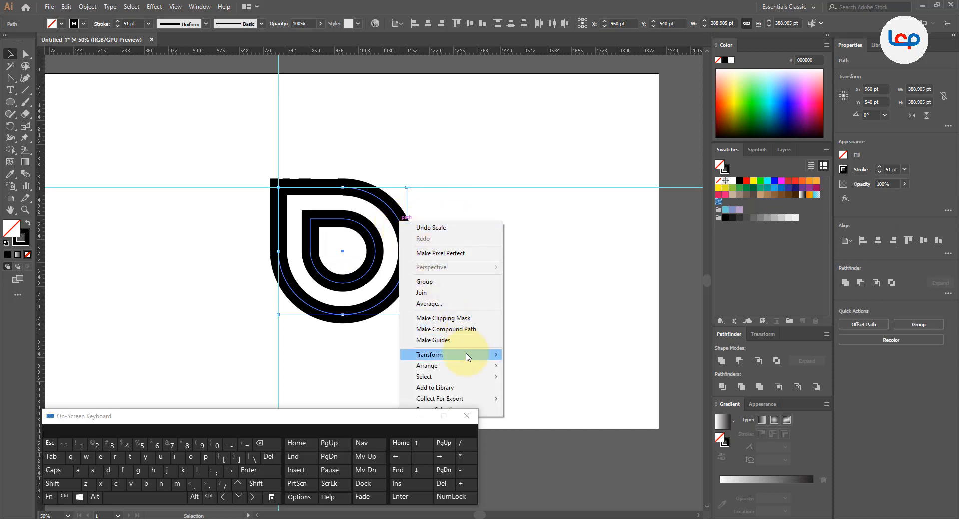
{"action": "left_click", "coordinate": [87, 8]}
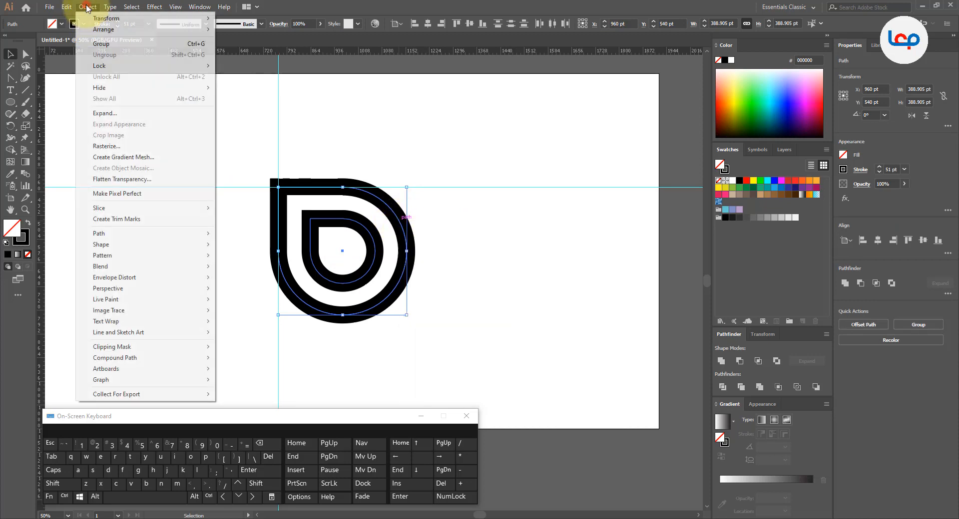
{"action": "left_click", "coordinate": [109, 114]}
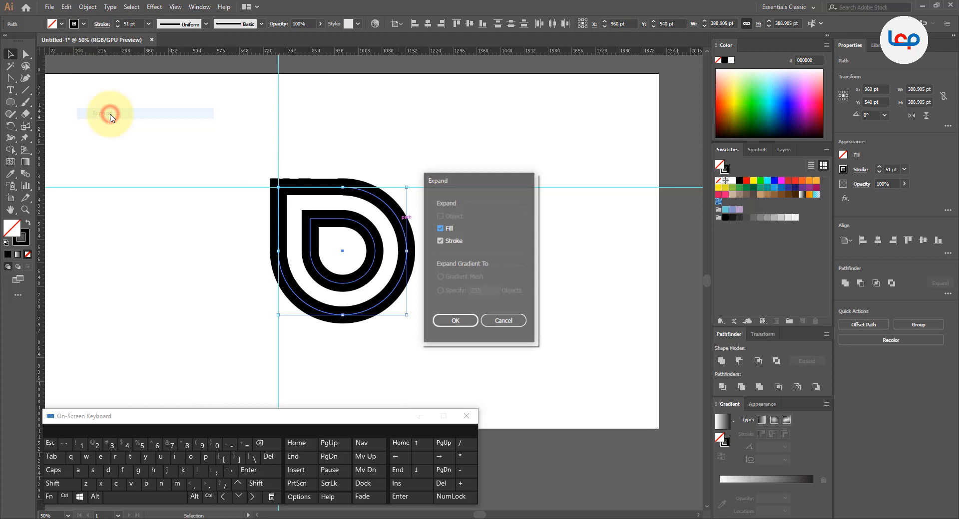
{"action": "left_click", "coordinate": [452, 321]}
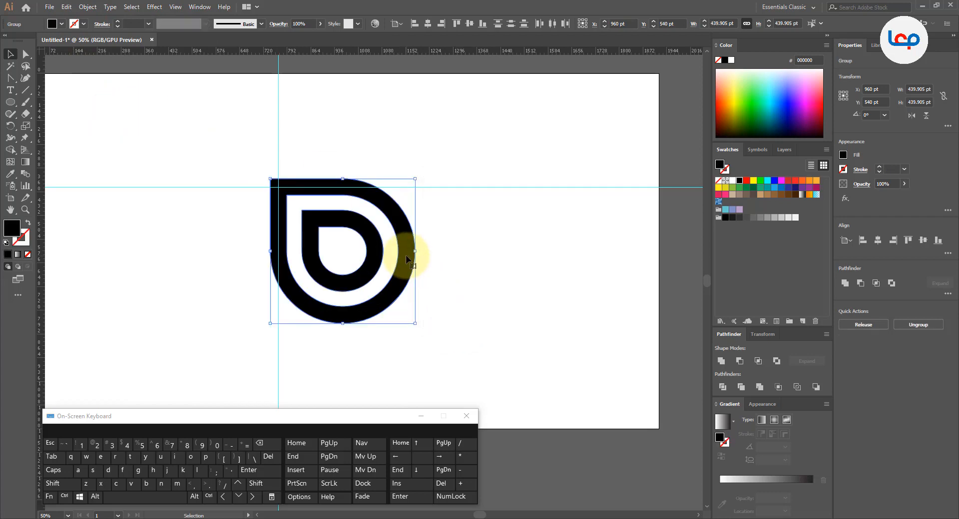
{"action": "left_click", "coordinate": [467, 226]}
Delete the horizontal and vertical guides crossing the outer teardrop's corner
{"action": "left_click_drag", "start_coordinate": [483, 177], "coordinate": [463, 243]}
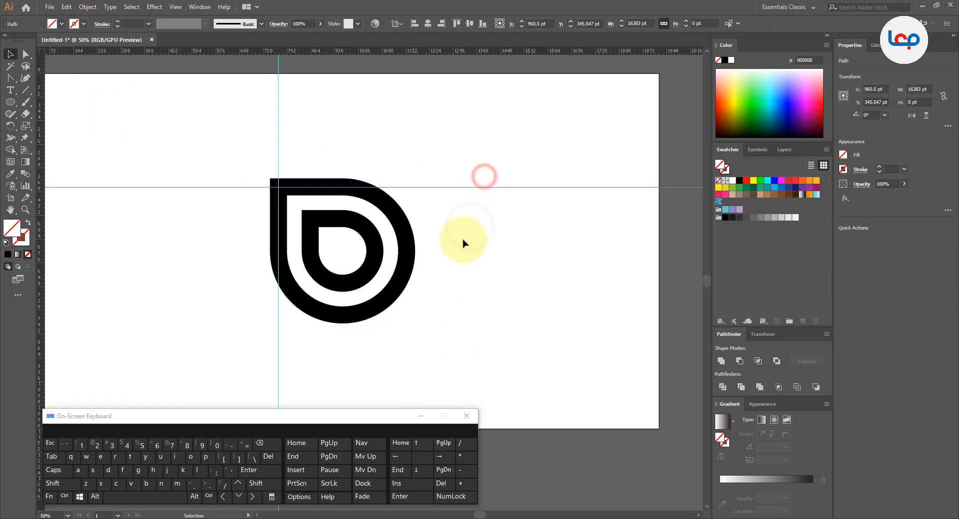
{"action": "key", "text": "Delete"}
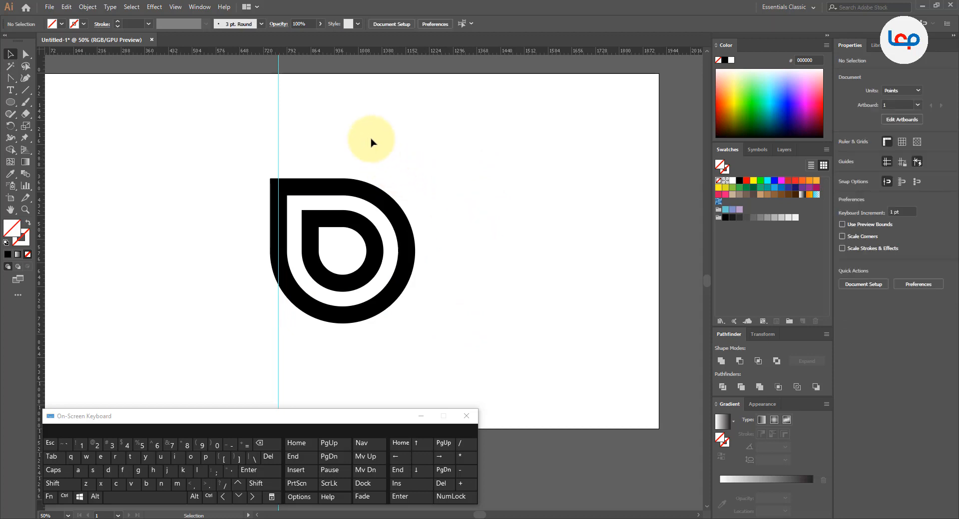
{"action": "left_click_drag", "start_coordinate": [326, 115], "coordinate": [199, 131]}
{"action": "key", "text": "Delete"}
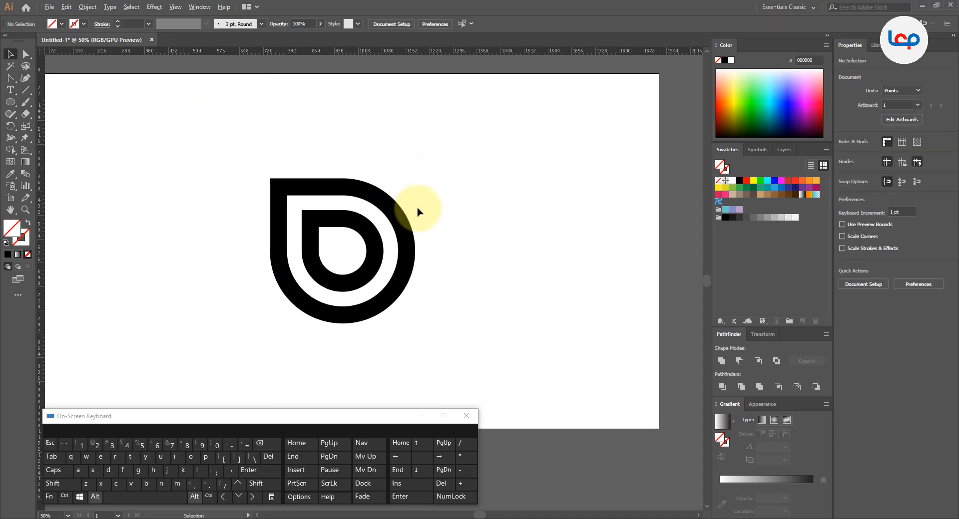
Draw a rectangle 51 pt wide and about 186 pt high over the upper part of the outer teardrop's left band
{"action": "scroll", "coordinate": [414, 205], "scroll_direction": "down", "scroll_amount": 1}
{"action": "scroll", "coordinate": [393, 198], "scroll_direction": "up", "scroll_amount": 1}
{"action": "scroll", "coordinate": [393, 198], "scroll_direction": "up", "scroll_amount": 1}
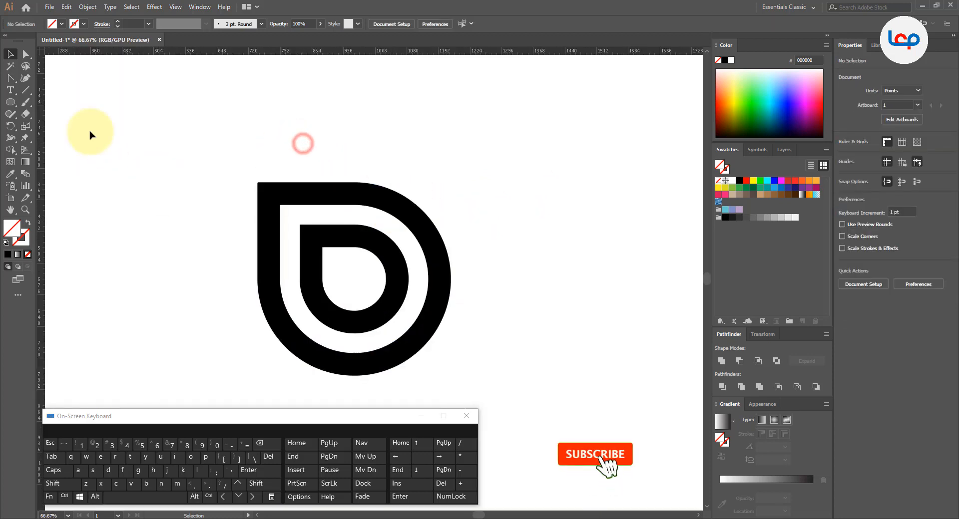
{"action": "left_click", "coordinate": [11, 78]}
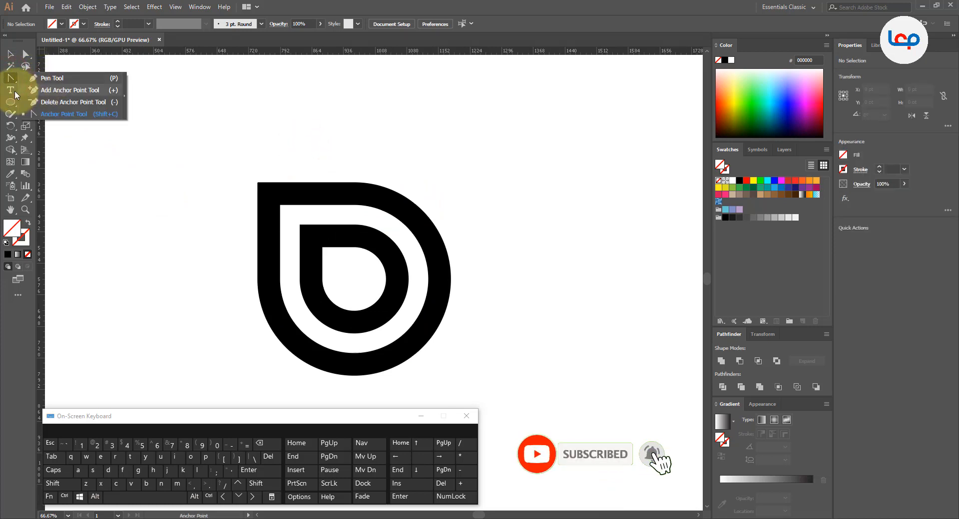
{"action": "left_click", "coordinate": [9, 82]}
{"action": "left_click_drag", "start_coordinate": [9, 102], "coordinate": [55, 99]}
{"action": "left_click_drag", "start_coordinate": [256, 178], "coordinate": [279, 260]}
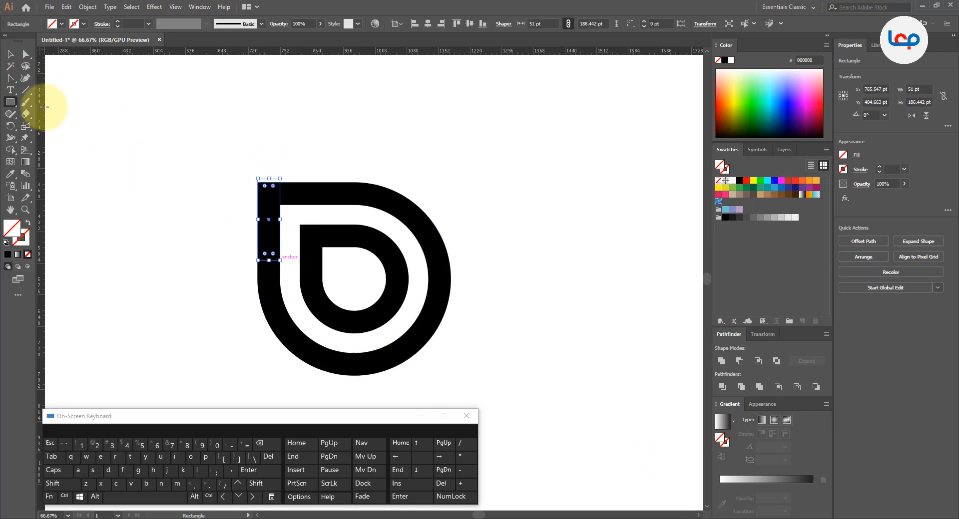
Extend the rectangle's upper edge above the teardrop until it is about 423 pt high
{"action": "left_click", "coordinate": [10, 53]}
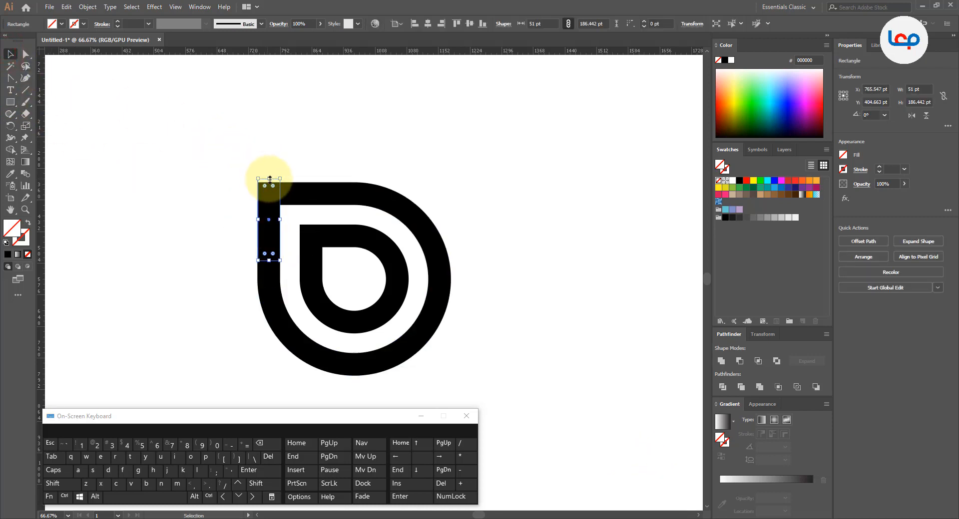
{"action": "left_click_drag", "start_coordinate": [270, 178], "coordinate": [270, 76]}
{"action": "scroll", "coordinate": [267, 176], "scroll_direction": "down", "scroll_amount": 2}
{"action": "scroll", "coordinate": [285, 140], "scroll_direction": "up", "scroll_amount": 1}
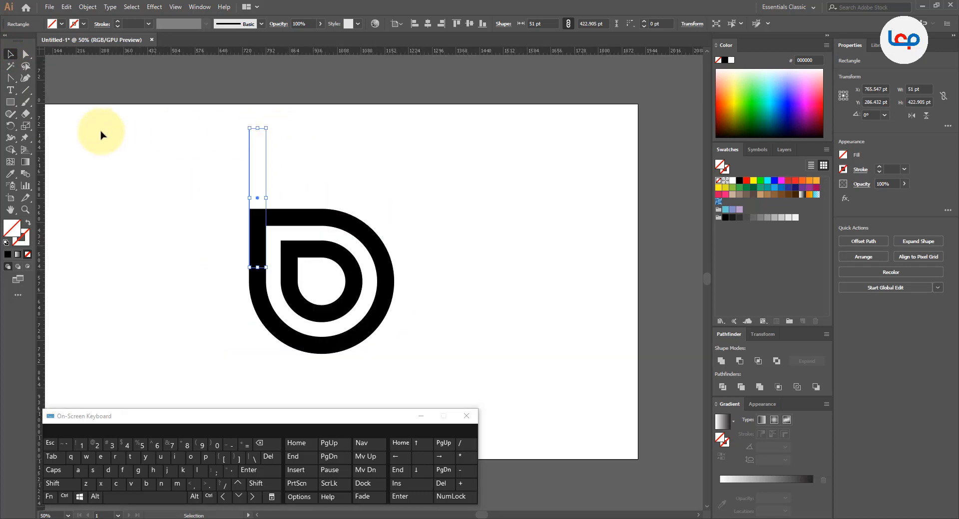
Give the rectangle the teardrop's black fill with the Eyedropper, then deselect it
{"action": "left_click", "coordinate": [12, 175]}
{"action": "left_click", "coordinate": [279, 211]}
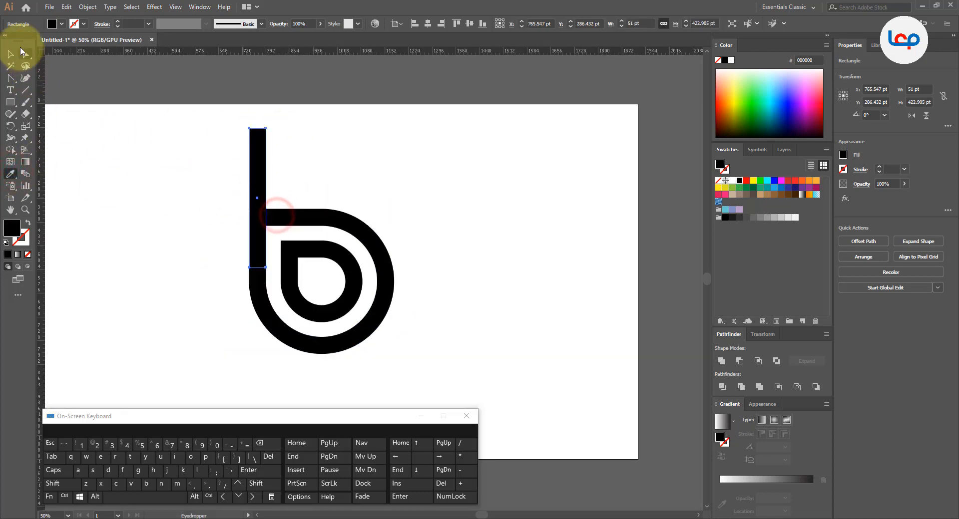
{"action": "left_click", "coordinate": [11, 54]}
{"action": "left_click", "coordinate": [134, 137]}
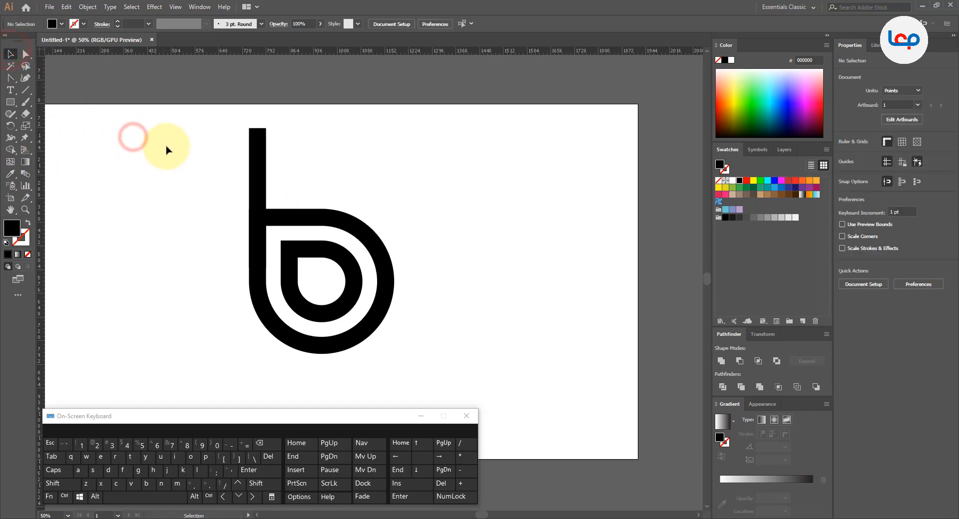
Duplicate the black bar in line with the inner teardrop's left band, with both bars raised about 30 pt
{"action": "left_click", "coordinate": [307, 169]}
{"action": "left_click_drag", "start_coordinate": [265, 175], "coordinate": [295, 181]}
{"action": "key", "text": "shift"}
{"action": "left_click", "coordinate": [339, 174]}
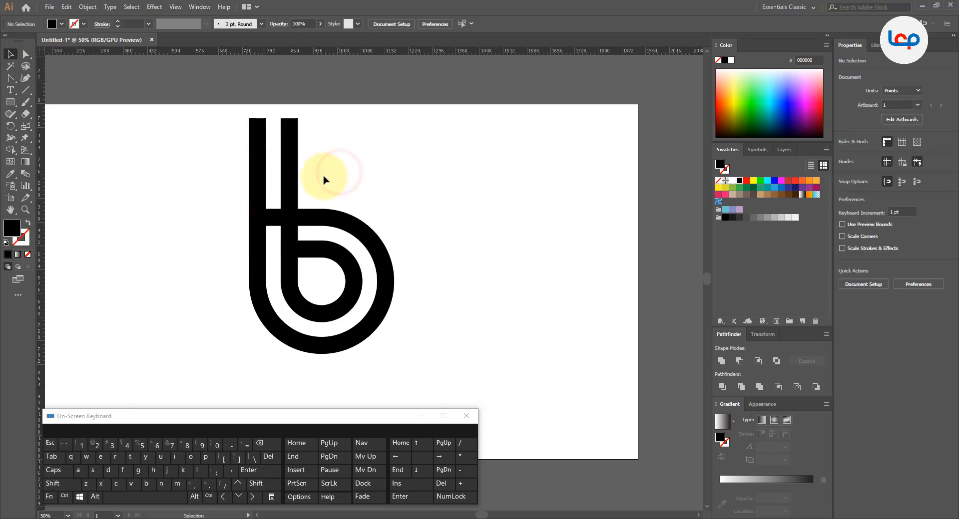
Use Shape Builder on all shapes to merge the left bar into the outer teardrop and remove the segment between the two bars
{"action": "scroll", "coordinate": [344, 179], "scroll_direction": "down", "scroll_amount": 1}
{"action": "scroll", "coordinate": [276, 235], "scroll_direction": "up", "scroll_amount": 1}
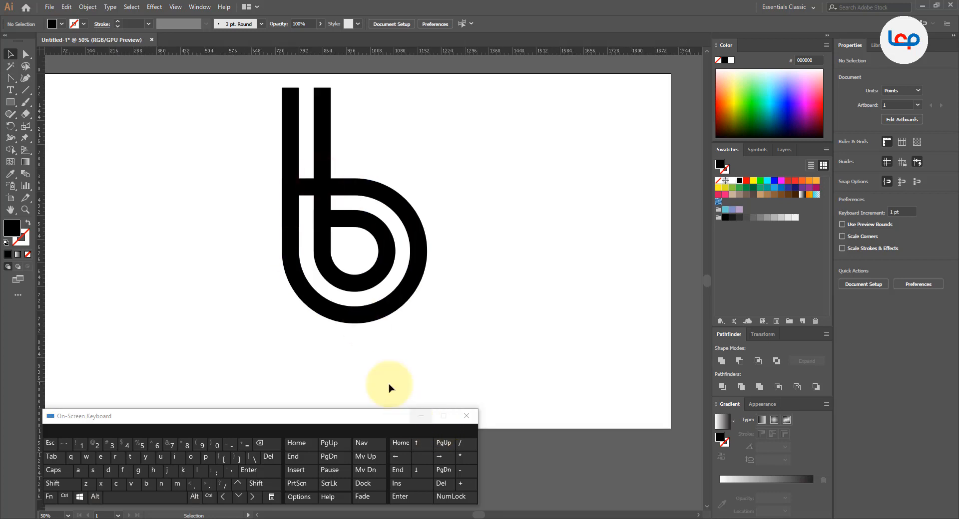
{"action": "scroll", "coordinate": [359, 334], "scroll_direction": "down", "scroll_amount": 2}
{"action": "scroll", "coordinate": [359, 334], "scroll_direction": "up", "scroll_amount": 1}
{"action": "left_click_drag", "start_coordinate": [475, 231], "coordinate": [254, 389]}
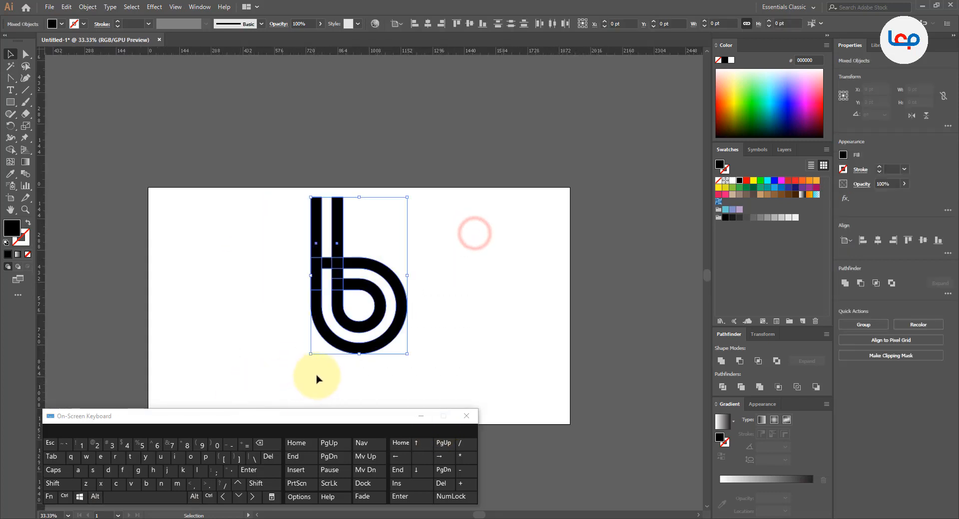
{"action": "scroll", "coordinate": [328, 328], "scroll_direction": "up", "scroll_amount": 1}
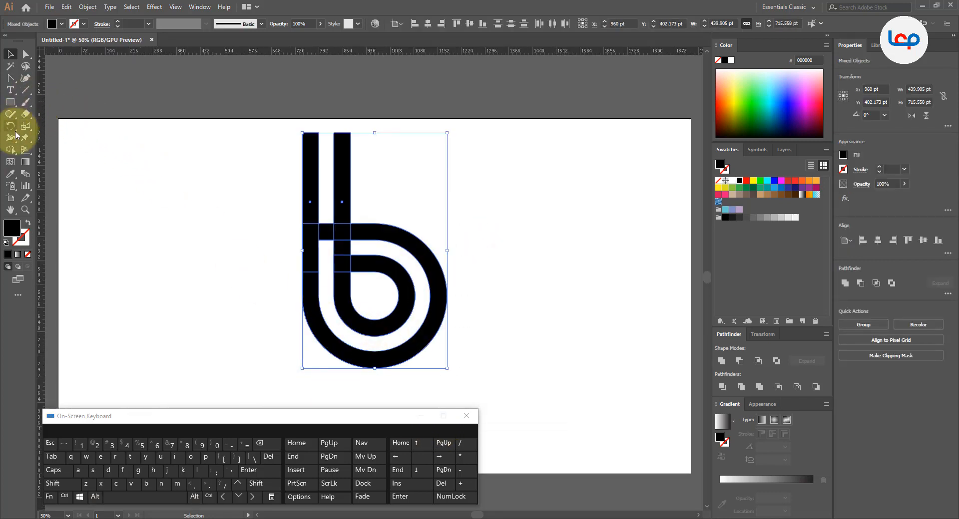
{"action": "left_click", "coordinate": [9, 152]}
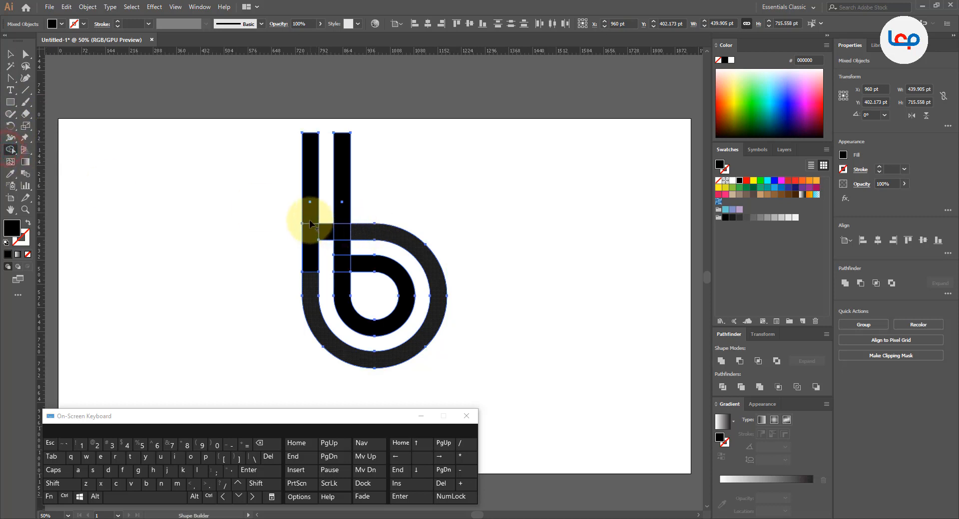
{"action": "left_click_drag", "start_coordinate": [311, 216], "coordinate": [310, 278]}
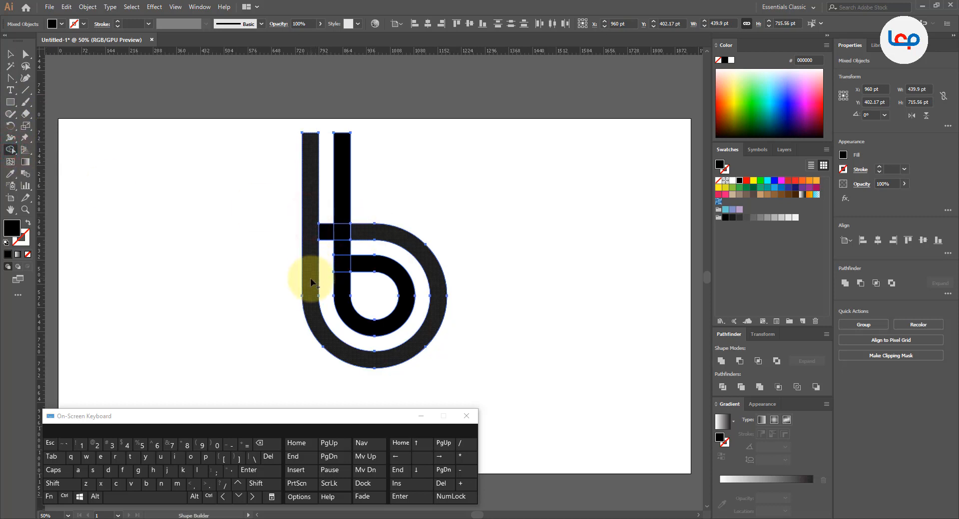
{"action": "left_click_drag", "start_coordinate": [326, 220], "coordinate": [327, 239]}
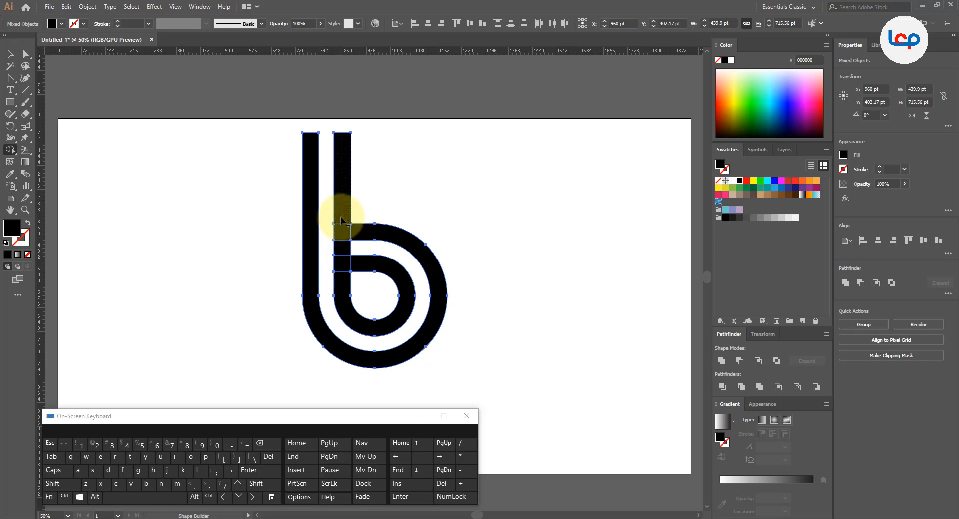
Merge the second bar, including its crossing areas, into the inner teardrop with Shape Builder, then deselect
{"action": "left_click_drag", "start_coordinate": [342, 219], "coordinate": [336, 274]}
{"action": "left_click_drag", "start_coordinate": [387, 243], "coordinate": [382, 239]}
{"action": "left_click", "coordinate": [10, 53]}
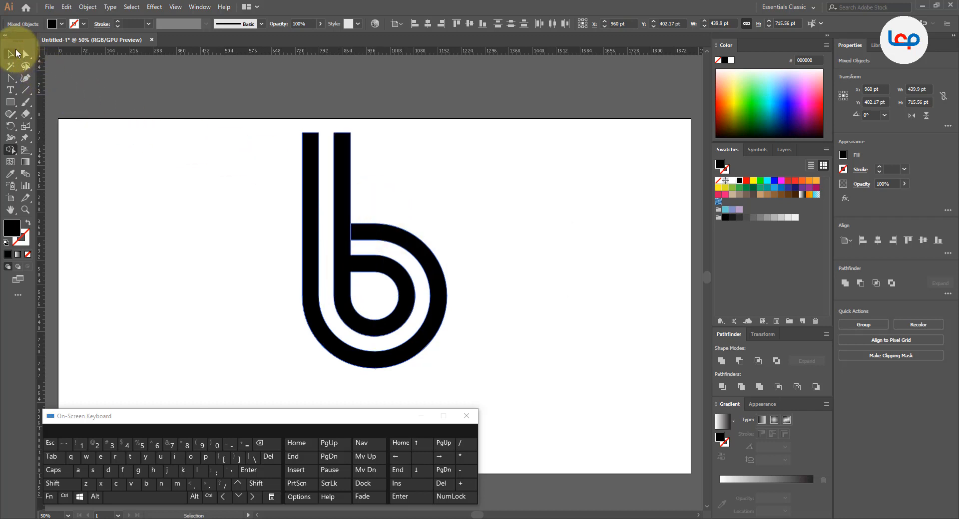
{"action": "left_click", "coordinate": [252, 178]}
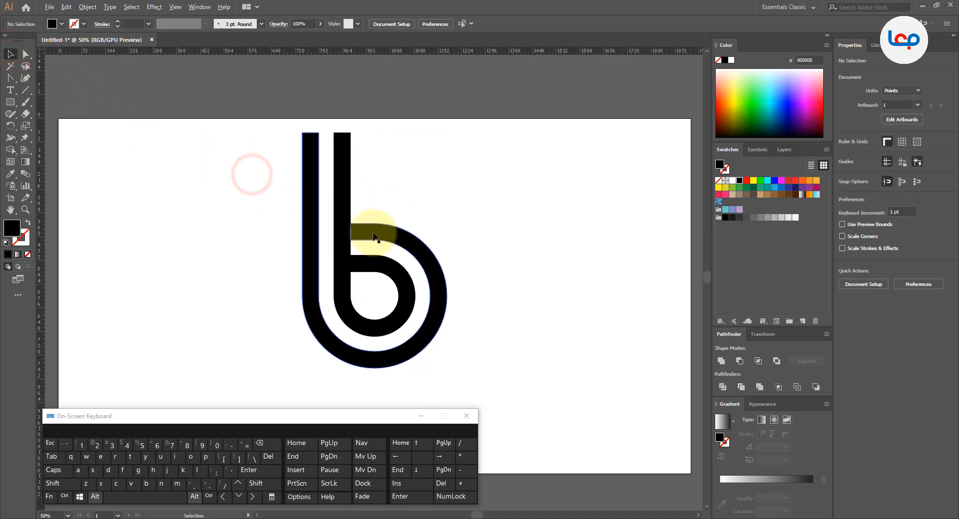
Shorten both stems by lowering their top anchor points 32 pt, making the letter 683.56 pt high
{"action": "scroll", "coordinate": [359, 236], "scroll_direction": "down", "scroll_amount": 3}
{"action": "scroll", "coordinate": [359, 235], "scroll_direction": "up", "scroll_amount": 1}
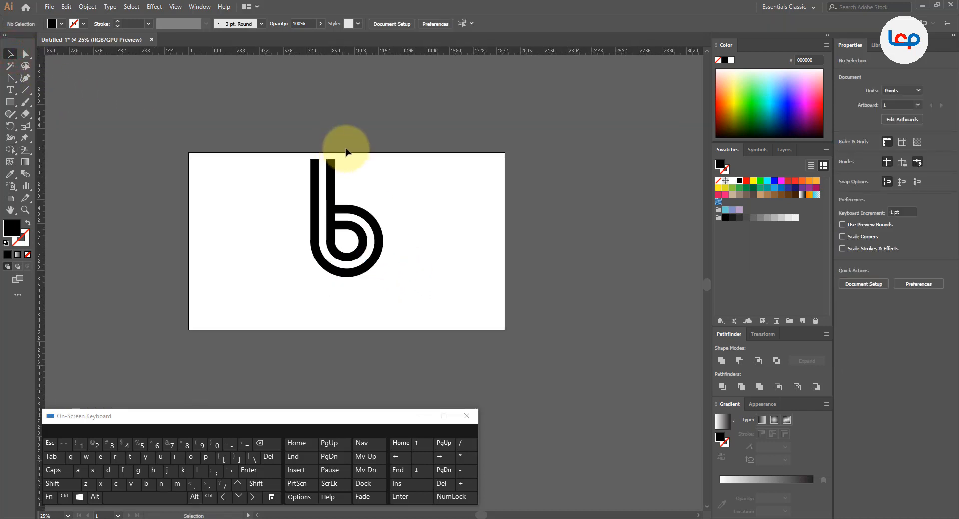
{"action": "left_click", "coordinate": [27, 54]}
{"action": "left_click_drag", "start_coordinate": [367, 146], "coordinate": [297, 178]}
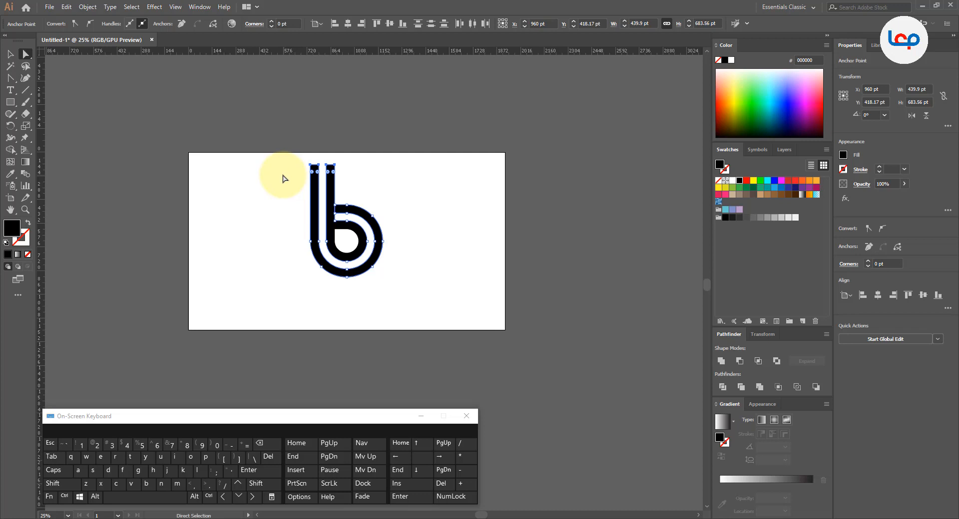
{"action": "left_click", "coordinate": [11, 54]}
{"action": "left_click", "coordinate": [160, 161]}
Group the letter's shapes and move the group down about 67 pt on the artboard
{"action": "left_click_drag", "start_coordinate": [271, 151], "coordinate": [371, 275]}
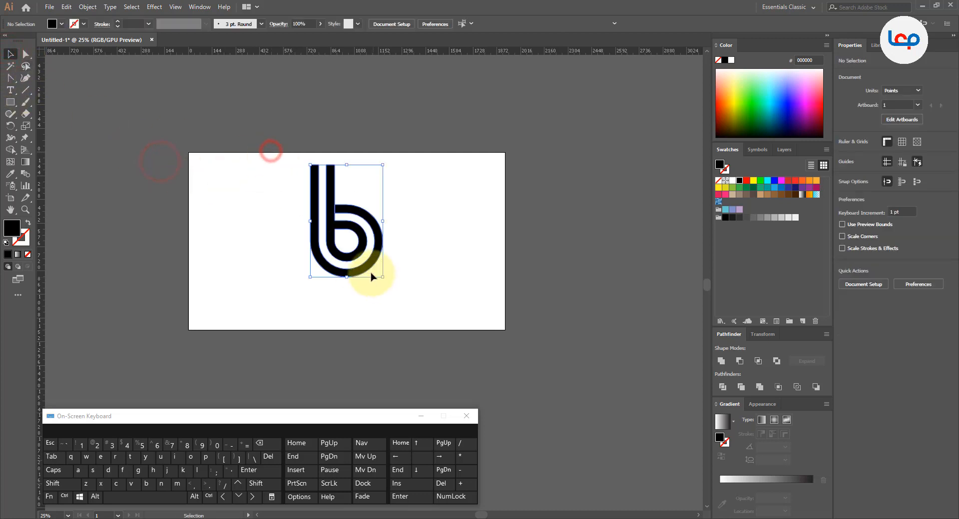
{"action": "right_click", "coordinate": [374, 220]}
{"action": "left_click", "coordinate": [401, 283]}
{"action": "left_click_drag", "start_coordinate": [380, 229], "coordinate": [385, 241]}
{"action": "left_click", "coordinate": [420, 417]}
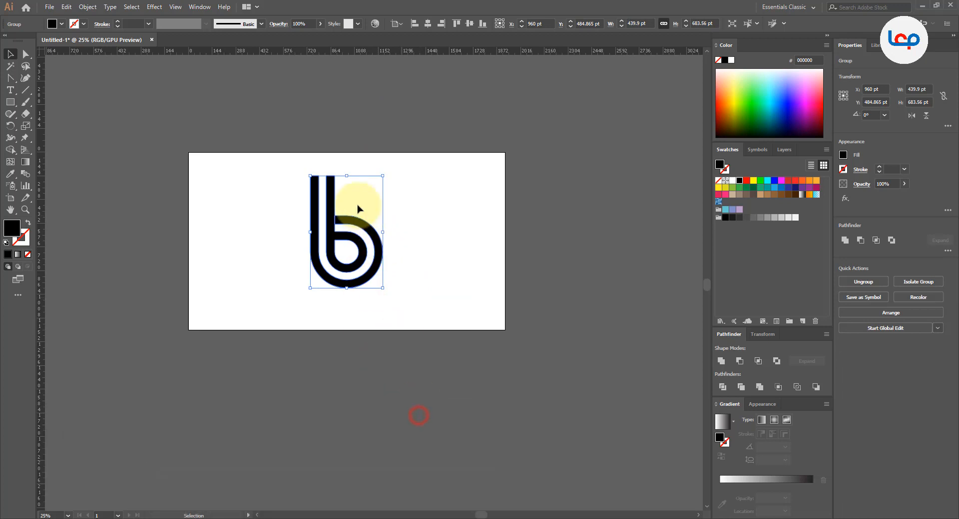
Centre the grouped letter horizontally and vertically on the artboard, then deselect it
{"action": "scroll", "coordinate": [343, 188], "scroll_direction": "up", "scroll_amount": 2}
{"action": "key", "text": "space"}
{"action": "left_click_drag", "start_coordinate": [277, 239], "coordinate": [307, 231]}
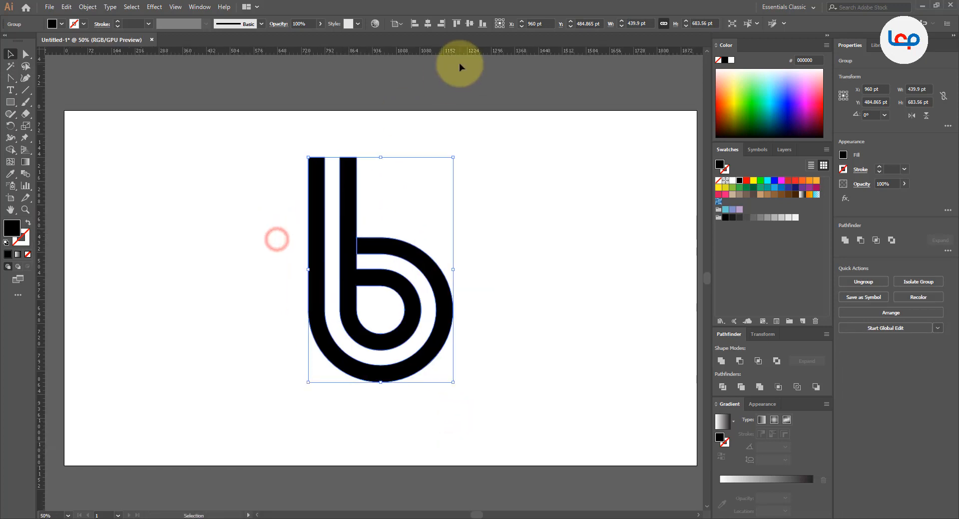
{"action": "left_click", "coordinate": [425, 22]}
{"action": "left_click", "coordinate": [468, 24]}
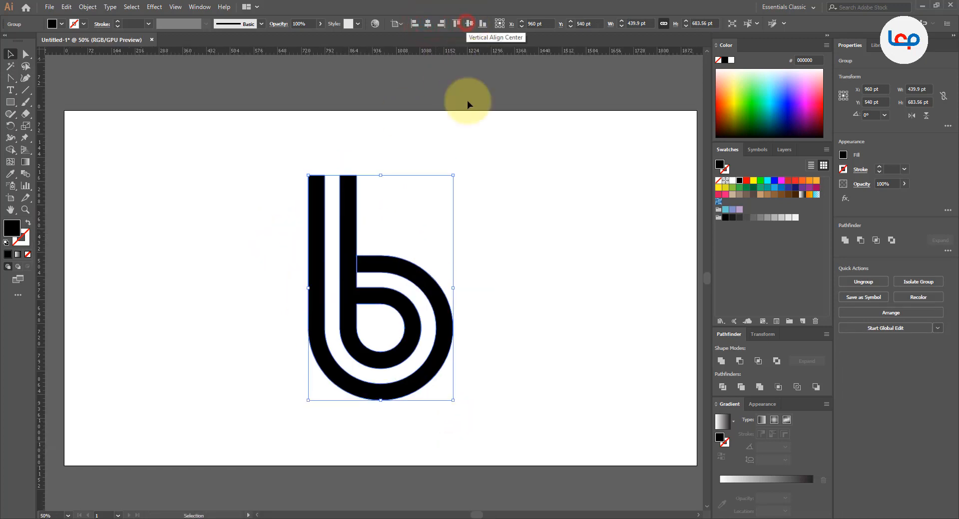
{"action": "left_click", "coordinate": [475, 158]}
Fill the grouped letter with the blue swatch R=41 G=171 B=226 and deselect it
{"action": "left_click", "coordinate": [446, 309]}
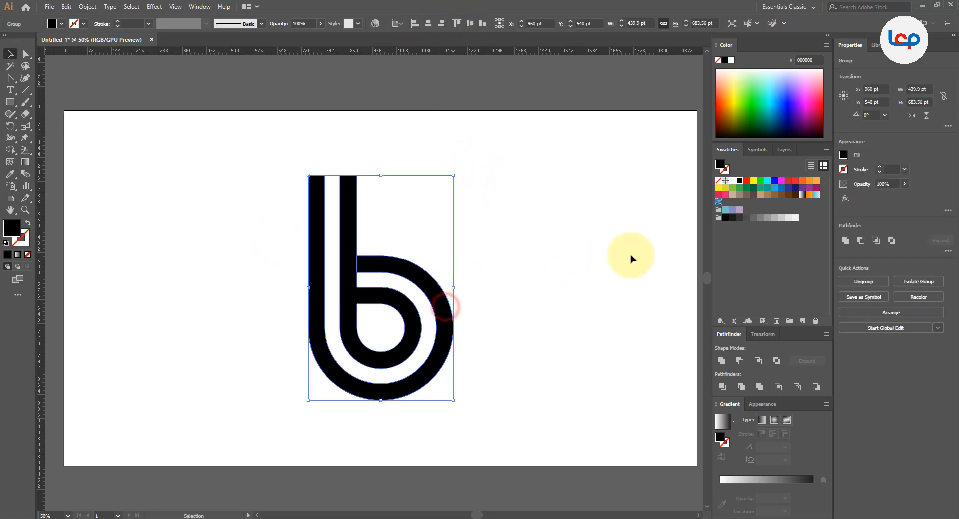
{"action": "left_click", "coordinate": [775, 189]}
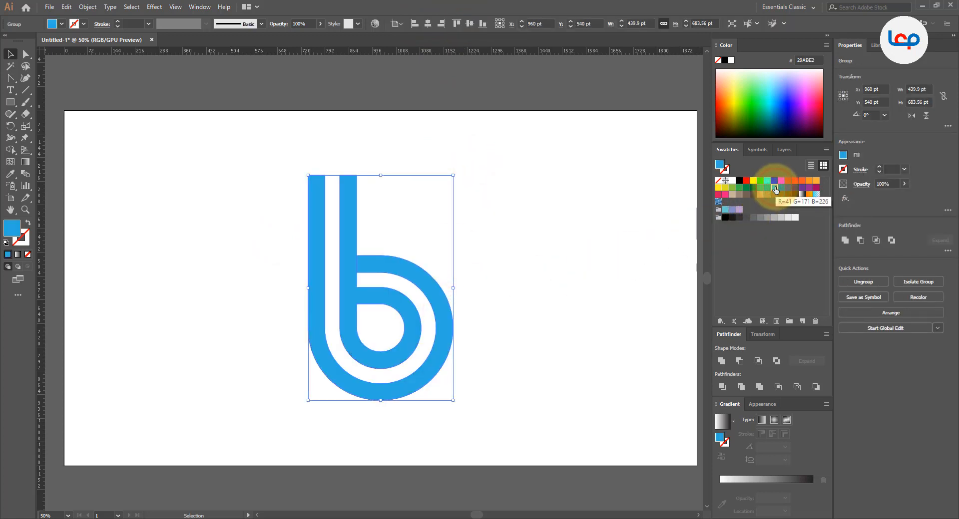
{"action": "left_click", "coordinate": [520, 286]}
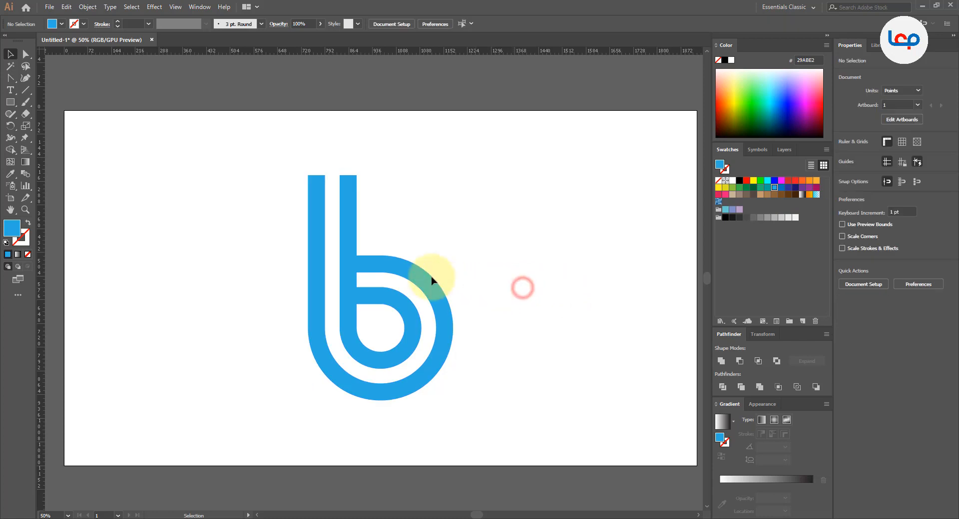
Scale the blue letter b group proportionally to 247.4 × 384.434 pt and place it in the artboard's upper area, left of centre
{"action": "scroll", "coordinate": [364, 246], "scroll_direction": "down", "scroll_amount": 1}
{"action": "scroll", "coordinate": [413, 286], "scroll_direction": "up", "scroll_amount": 1}
{"action": "scroll", "coordinate": [462, 287], "scroll_direction": "down", "scroll_amount": 1}
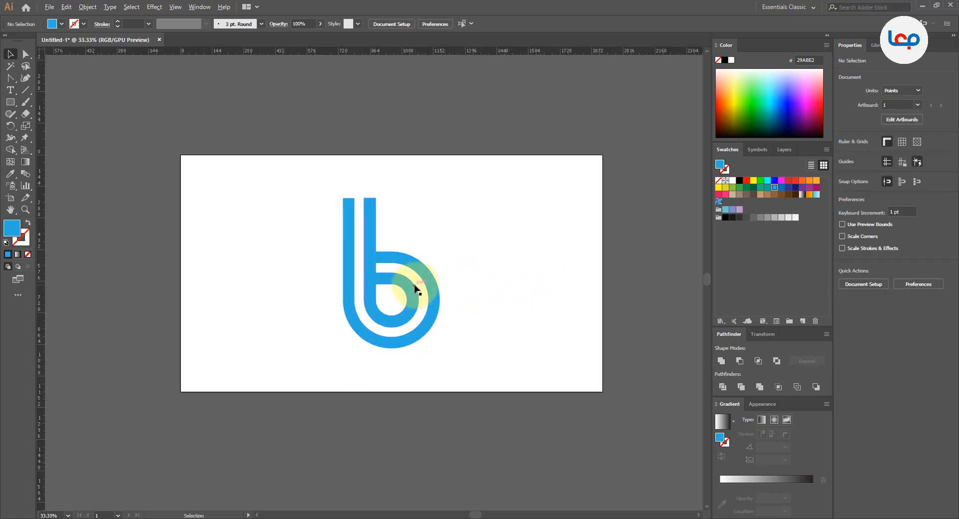
{"action": "scroll", "coordinate": [416, 285], "scroll_direction": "up", "scroll_amount": 1}
{"action": "left_click_drag", "start_coordinate": [442, 286], "coordinate": [302, 288]}
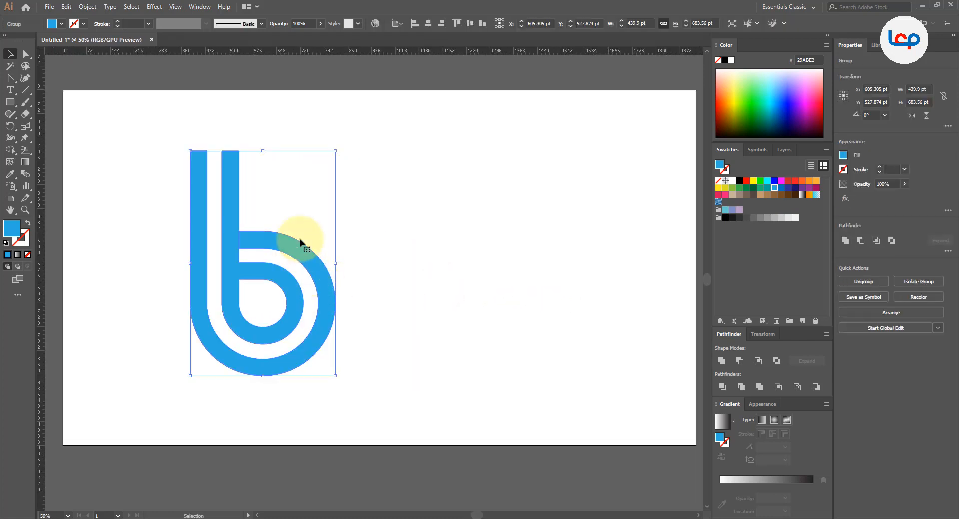
{"action": "left_click_drag", "start_coordinate": [336, 151], "coordinate": [303, 200]}
{"action": "left_click_drag", "start_coordinate": [307, 179], "coordinate": [307, 169]}
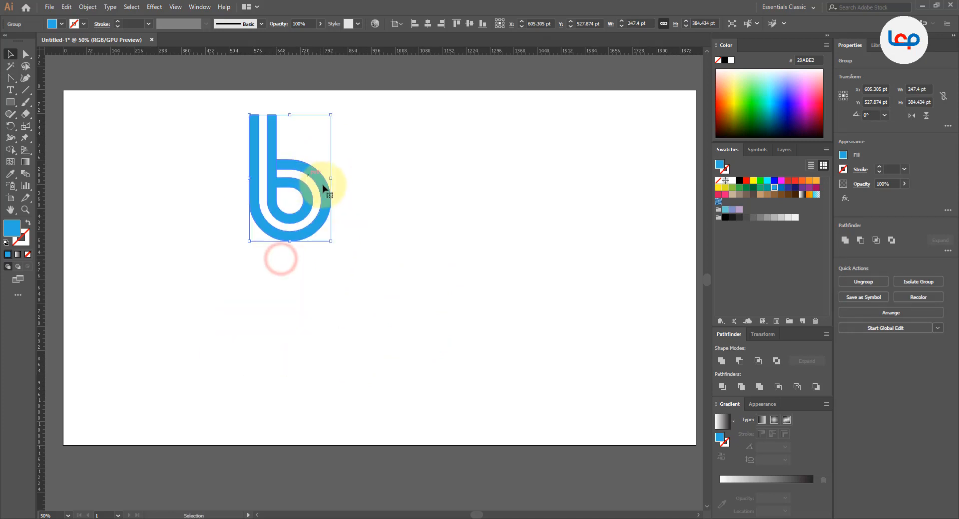
Duplicate the scaled letter b about 456 pt to its right at the same height
{"action": "left_click", "coordinate": [390, 187]}
{"action": "left_click", "coordinate": [325, 202]}
{"action": "left_click_drag", "start_coordinate": [325, 202], "coordinate": [476, 204]}
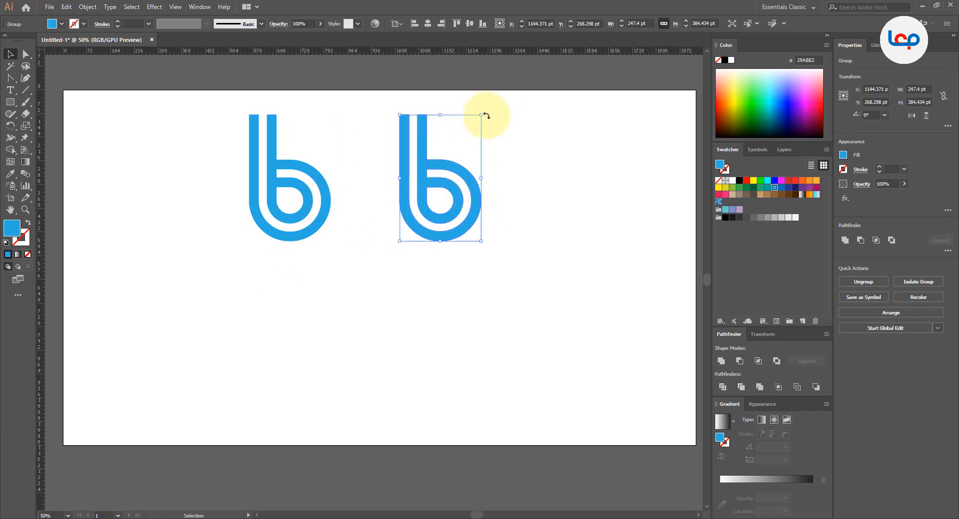
Reflect the copied b about the vertical axis and move it 144 pt left, closer to the original letter
{"action": "right_click", "coordinate": [466, 179]}
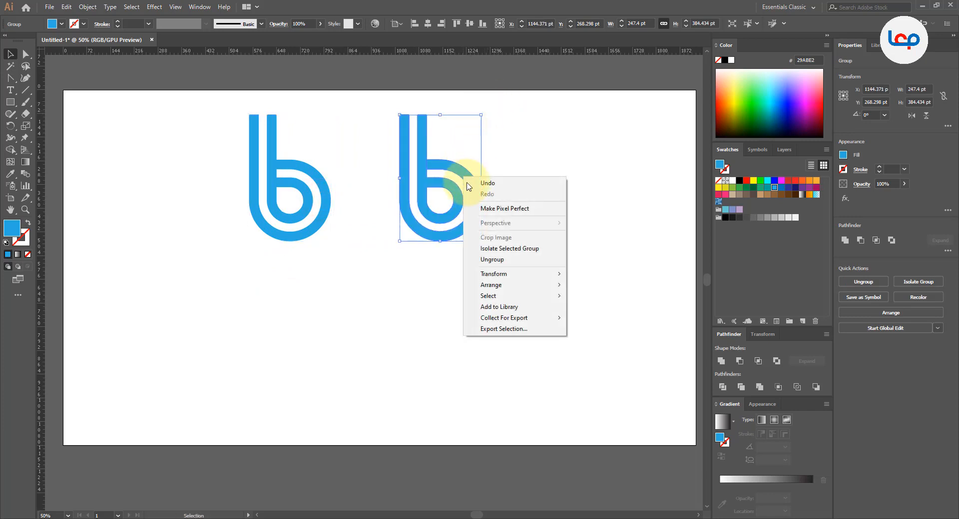
{"action": "mouse_move", "coordinate": [507, 288]}
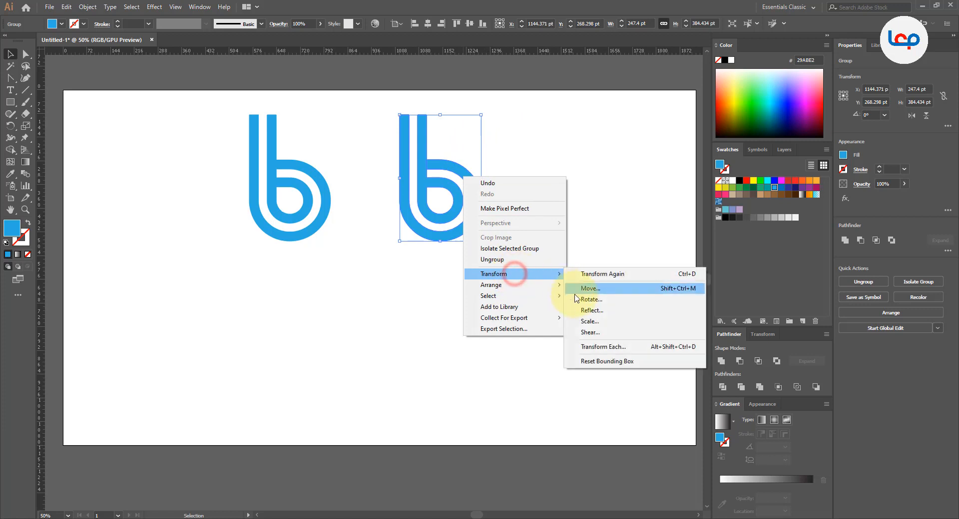
{"action": "left_click", "coordinate": [585, 311]}
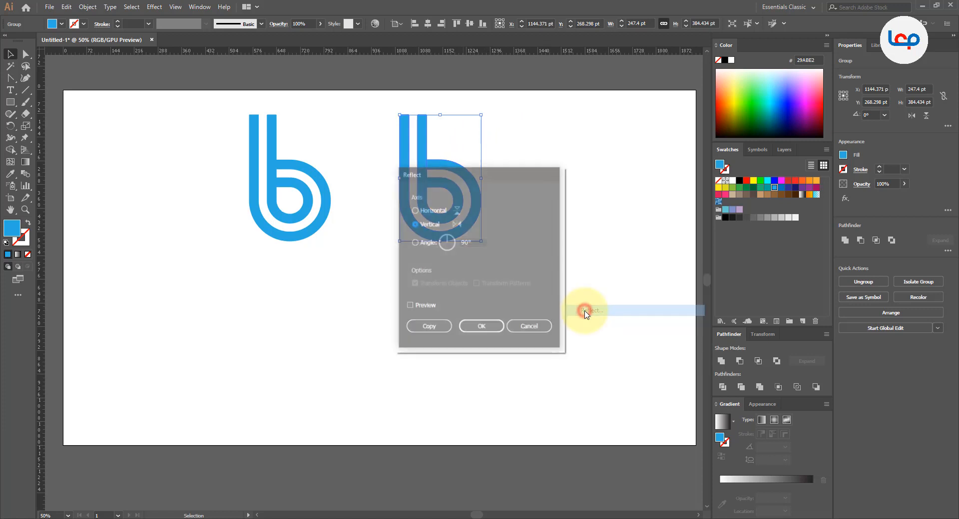
{"action": "left_click", "coordinate": [476, 326]}
{"action": "left_click", "coordinate": [464, 322]}
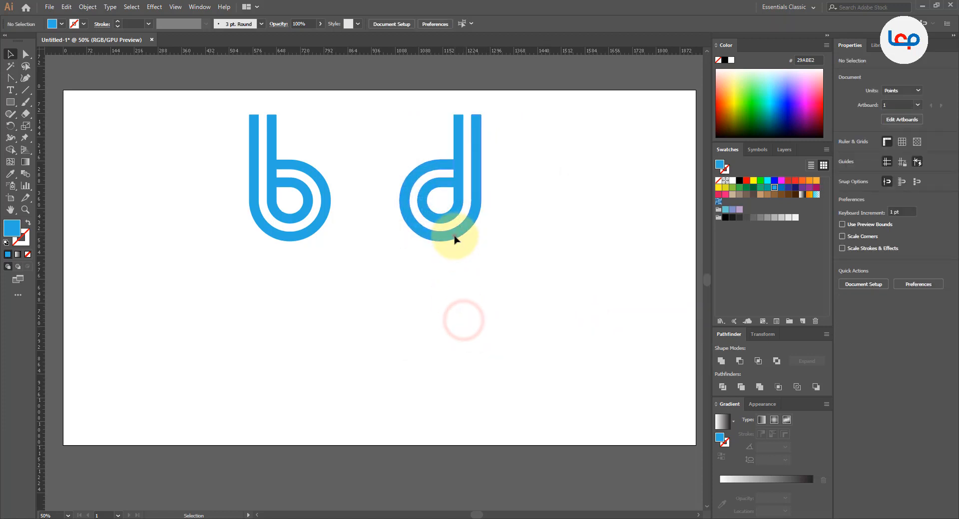
{"action": "left_click_drag", "start_coordinate": [454, 240], "coordinate": [407, 240]}
{"action": "left_click", "coordinate": [432, 265]}
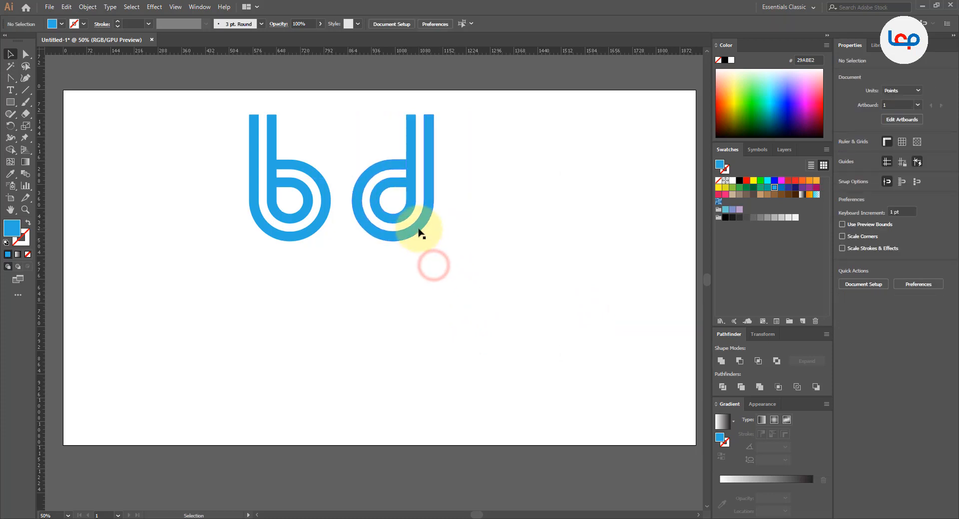
Try to reflect the d shape itself about the horizontal axis, and undo that reflection
{"action": "left_click", "coordinate": [422, 223]}
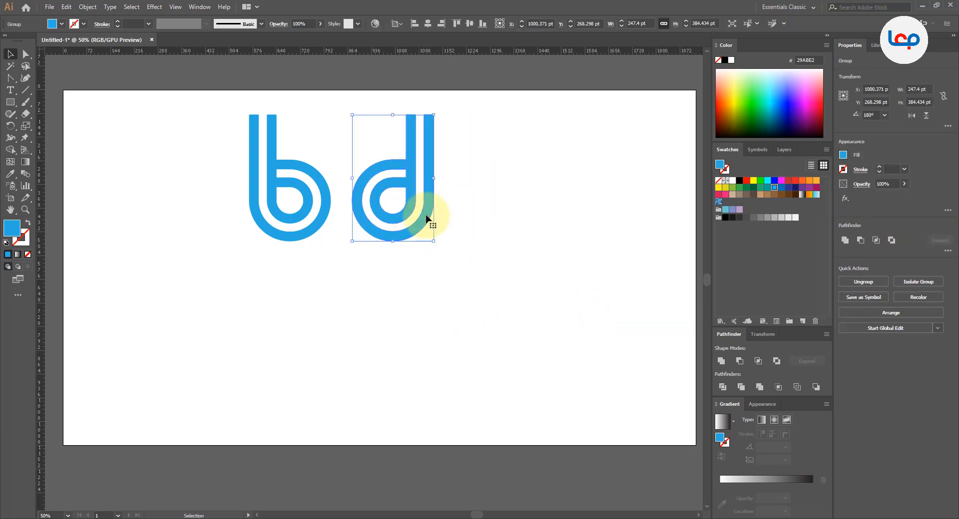
{"action": "right_click", "coordinate": [427, 218]}
{"action": "left_click", "coordinate": [490, 313]}
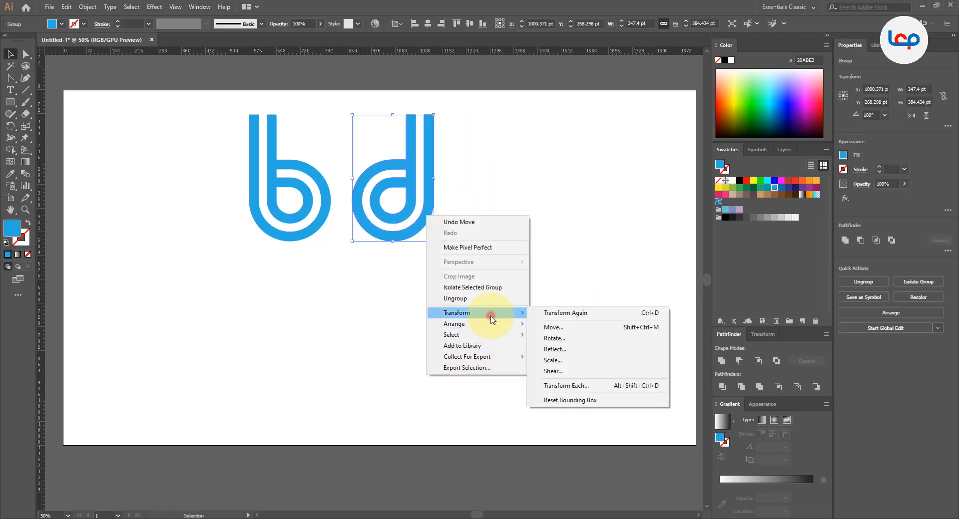
{"action": "left_click", "coordinate": [568, 350]}
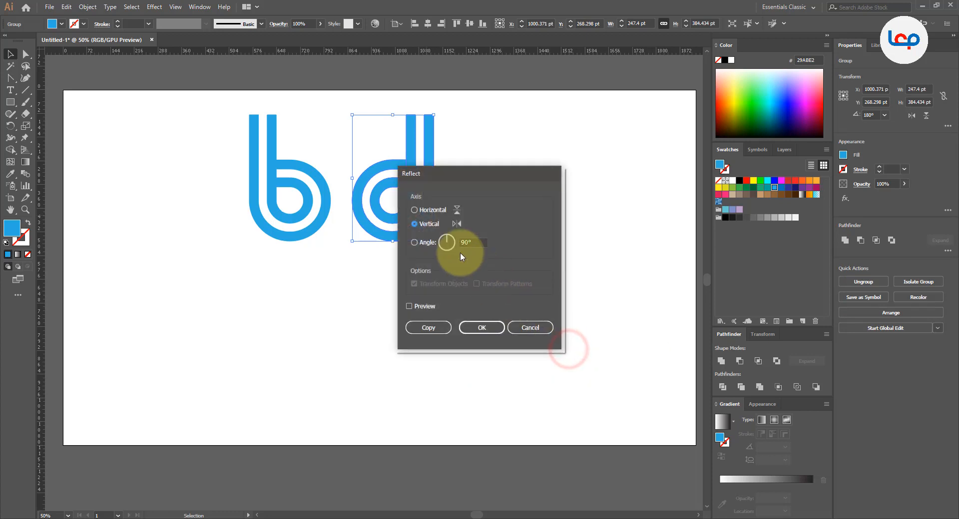
{"action": "left_click", "coordinate": [427, 211]}
{"action": "left_click", "coordinate": [480, 327]}
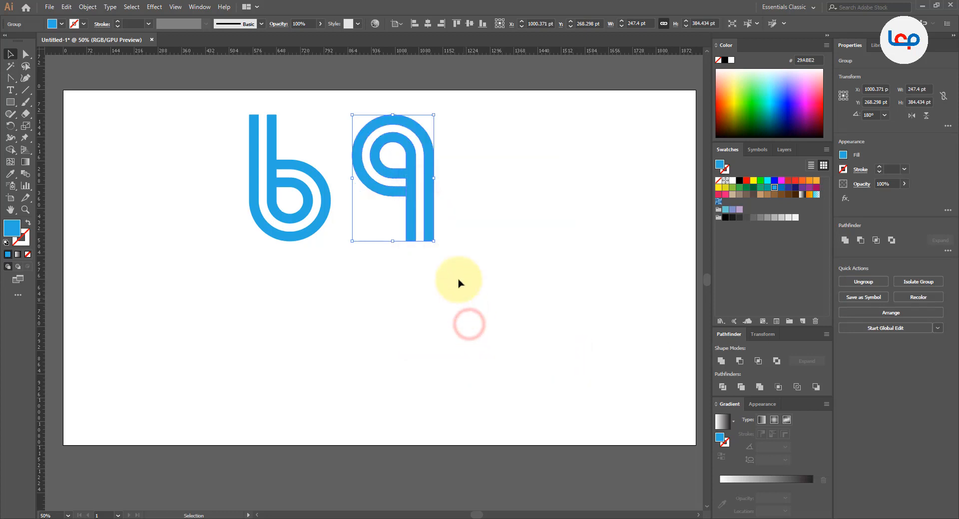
{"action": "key", "text": "ctrl+z"}
Create a copy of the d shape reflected about the horizontal axis and move it about 423 pt straight down below the d
{"action": "right_click", "coordinate": [428, 212]}
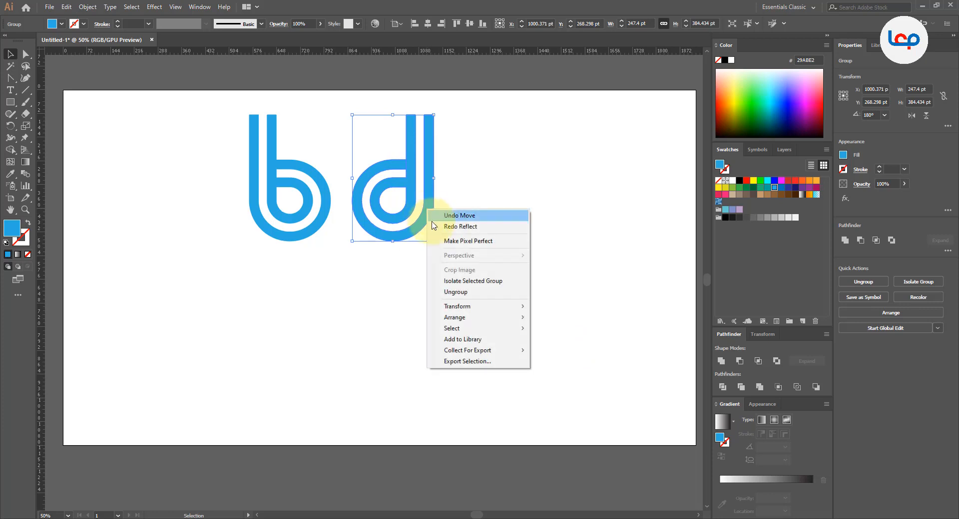
{"action": "left_click", "coordinate": [463, 317]}
{"action": "mouse_move", "coordinate": [466, 308]}
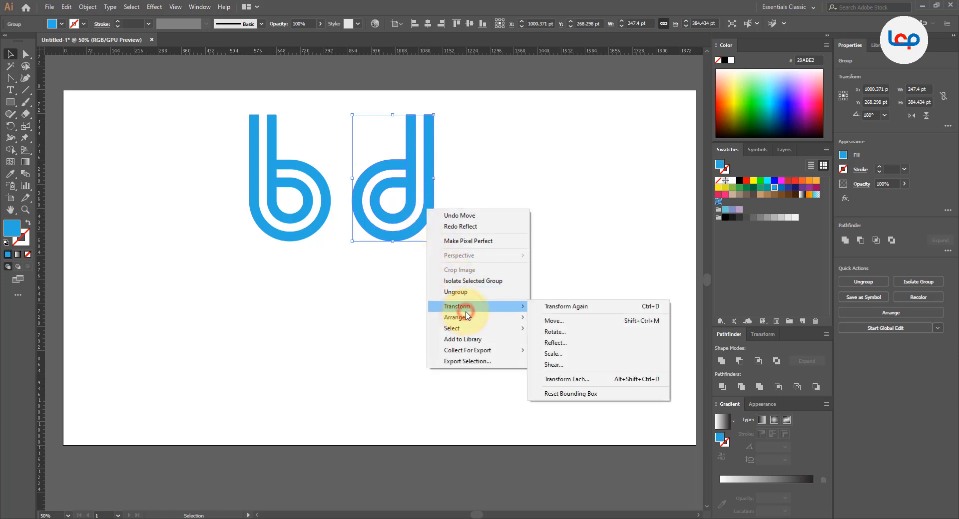
{"action": "left_click", "coordinate": [554, 343]}
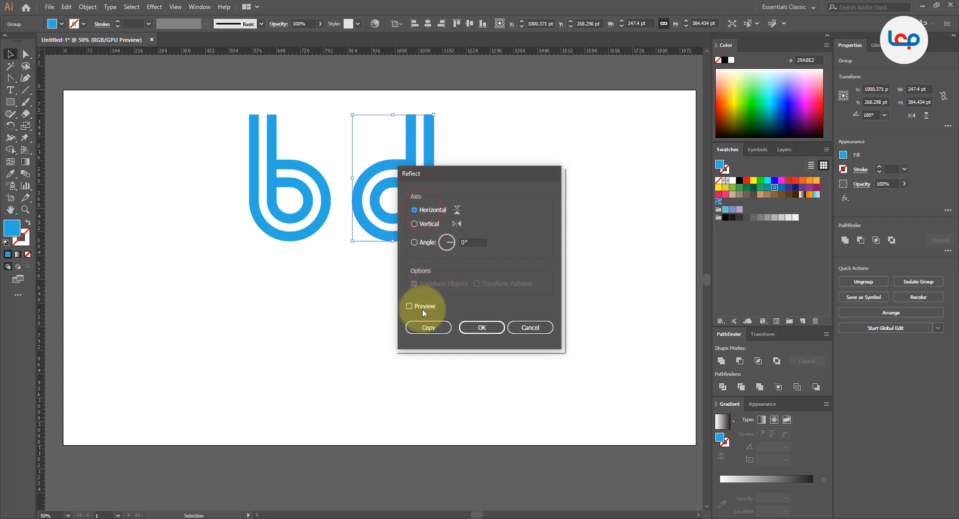
{"action": "left_click", "coordinate": [428, 327]}
{"action": "left_click_drag", "start_coordinate": [412, 227], "coordinate": [418, 386]}
{"action": "left_click", "coordinate": [485, 294]}
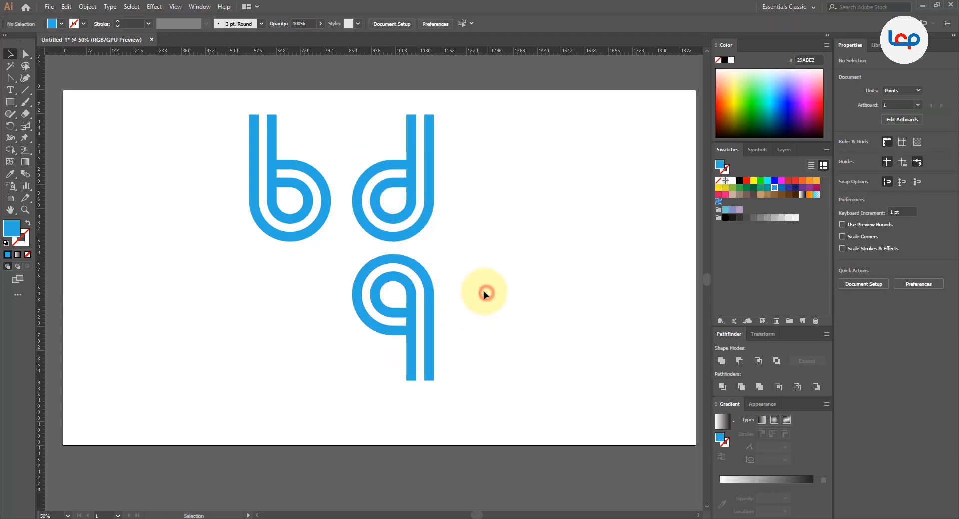
Create a copy of the q shape reflected about the vertical axis and move it left, directly below the b
{"action": "right_click", "coordinate": [428, 310]}
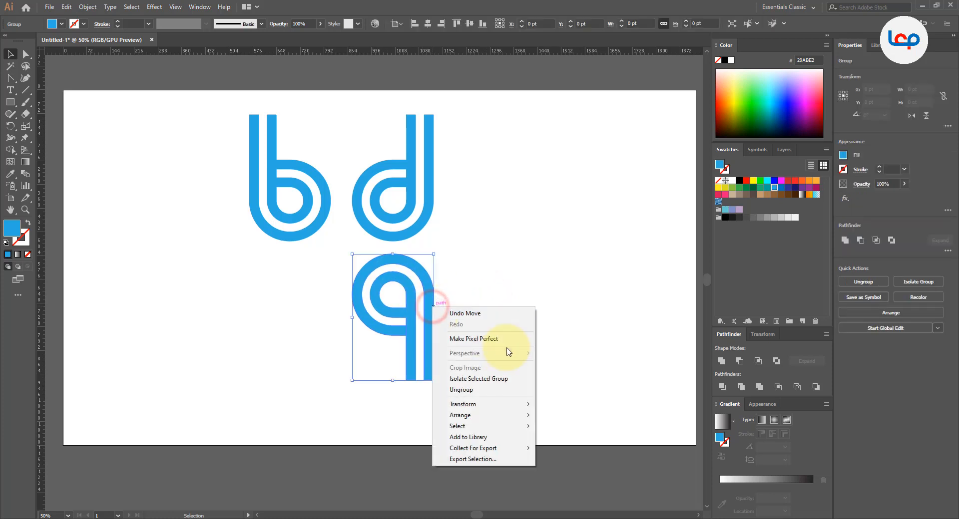
{"action": "mouse_move", "coordinate": [517, 419]}
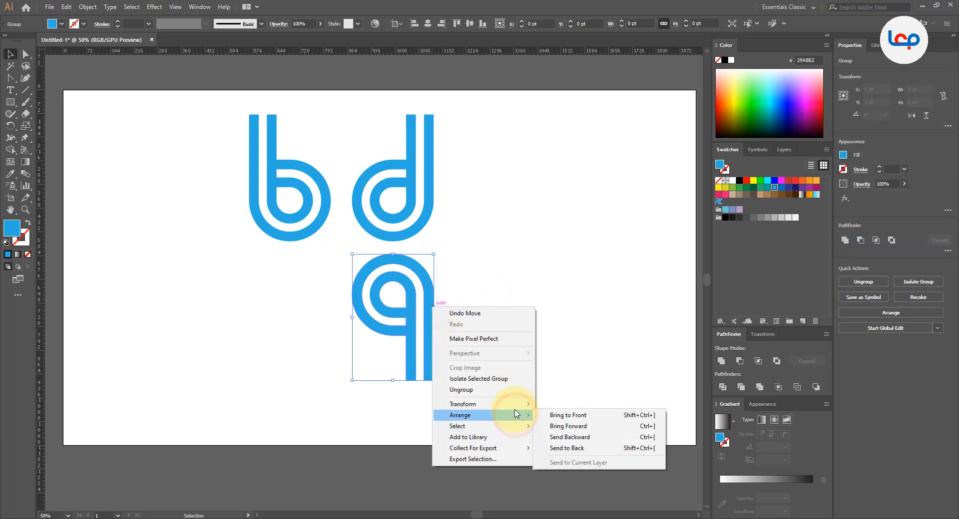
{"action": "left_click", "coordinate": [579, 439]}
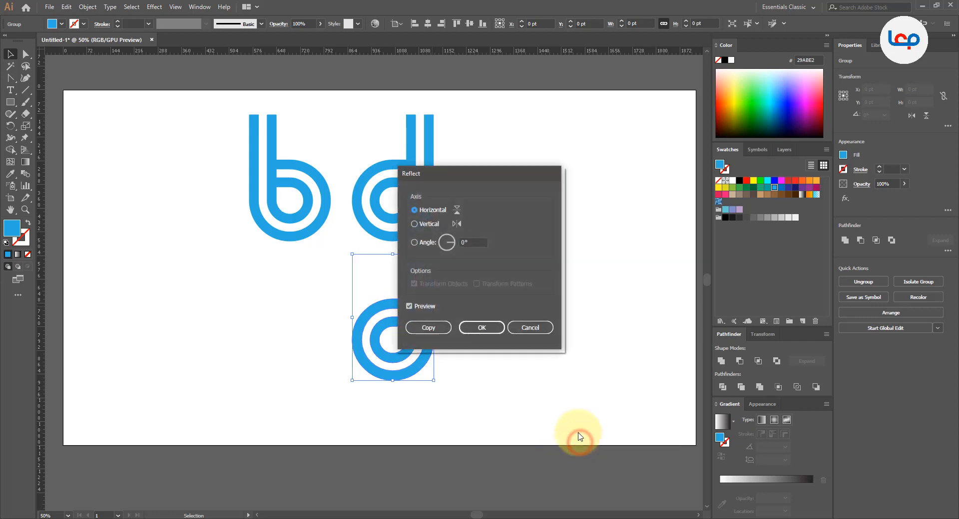
{"action": "left_click", "coordinate": [434, 224]}
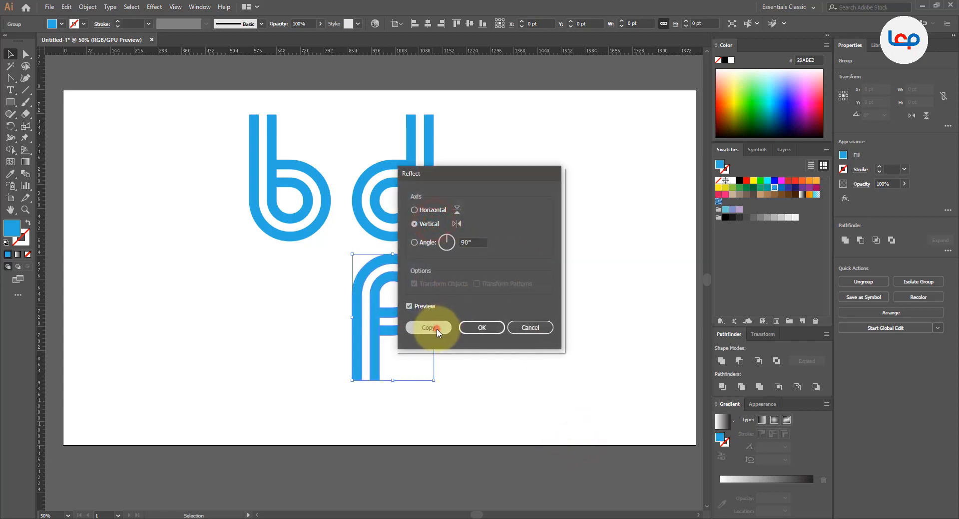
{"action": "left_click", "coordinate": [436, 329]}
{"action": "left_click_drag", "start_coordinate": [421, 316], "coordinate": [311, 312]}
{"action": "left_click", "coordinate": [513, 311]}
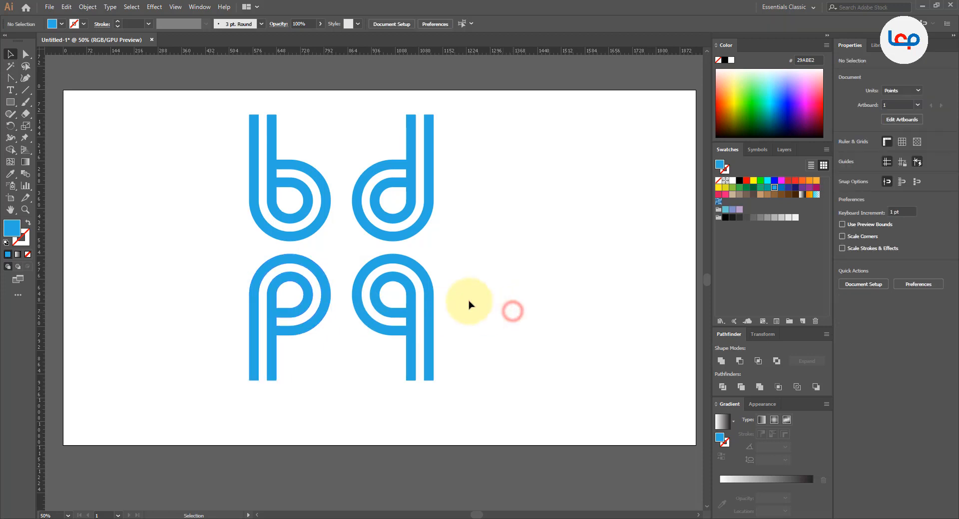
Inspect the b, d, q and p shapes by selecting each one in turn, and clear the selection
{"action": "left_click", "coordinate": [276, 181]}
{"action": "left_click", "coordinate": [413, 172]}
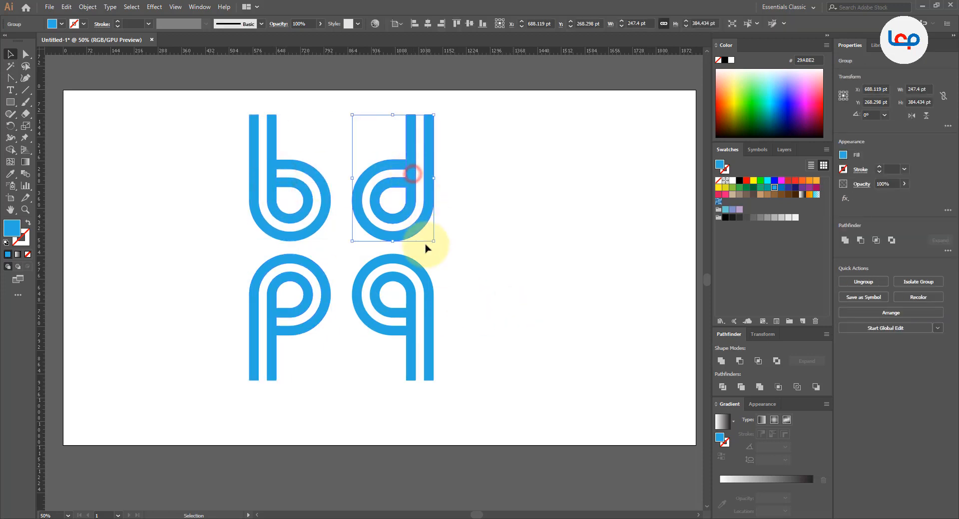
{"action": "left_click", "coordinate": [428, 301]}
{"action": "left_click", "coordinate": [322, 314]}
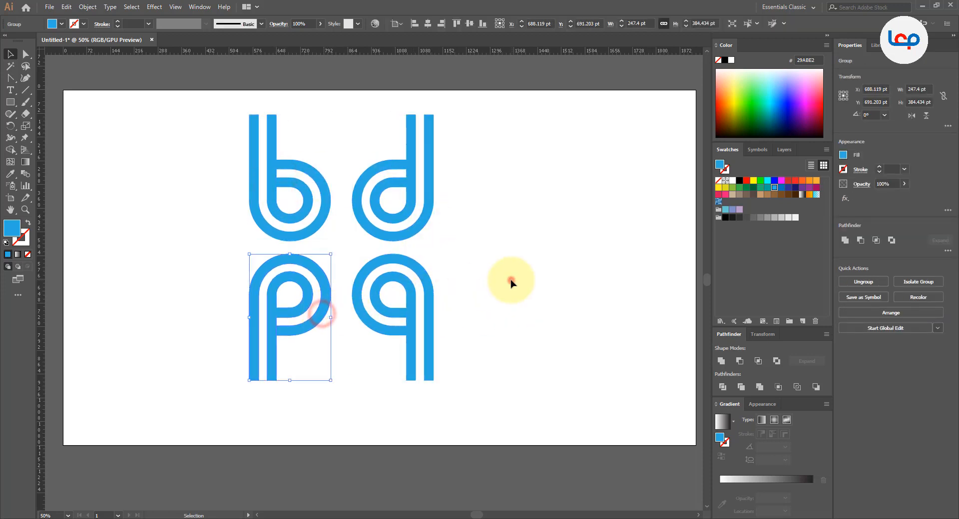
{"action": "left_click", "coordinate": [511, 282]}
{"action": "scroll", "coordinate": [425, 283], "scroll_direction": "down", "scroll_amount": 1}
{"action": "scroll", "coordinate": [428, 279], "scroll_direction": "up", "scroll_amount": 1}
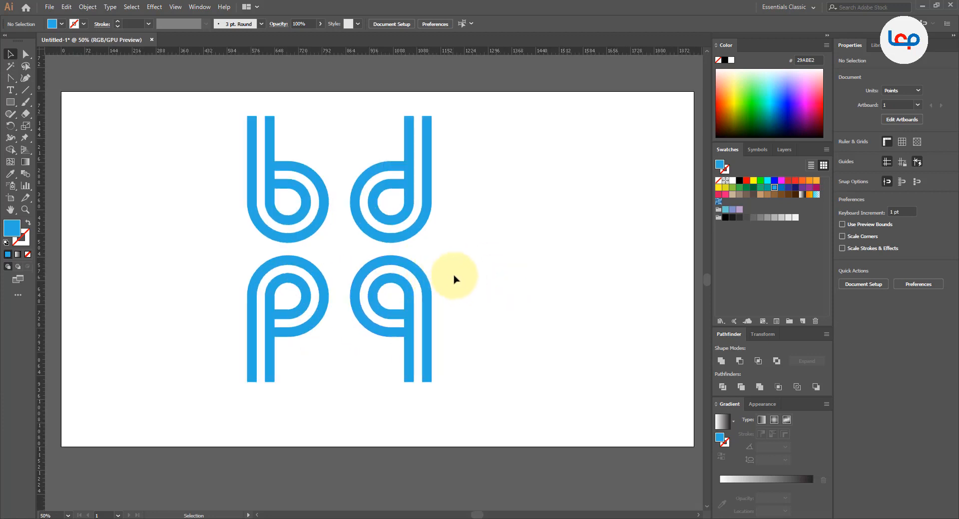